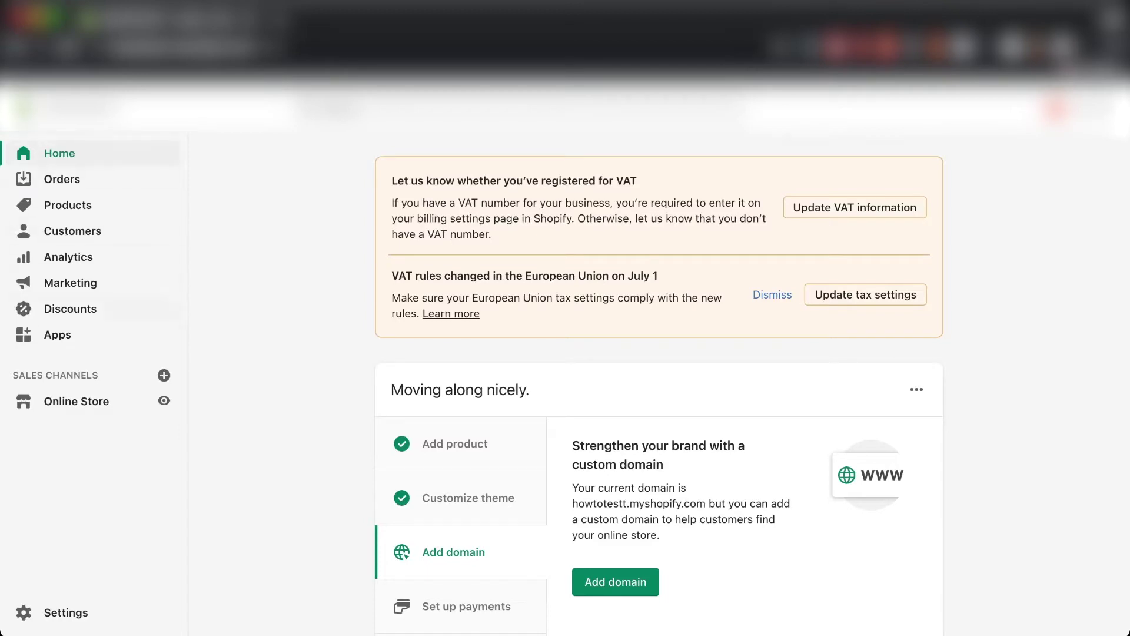
Step: Start creating a new discount of the Discount code kind in the store's discounts section
{"action": "left_click", "coordinate": [70, 309]}
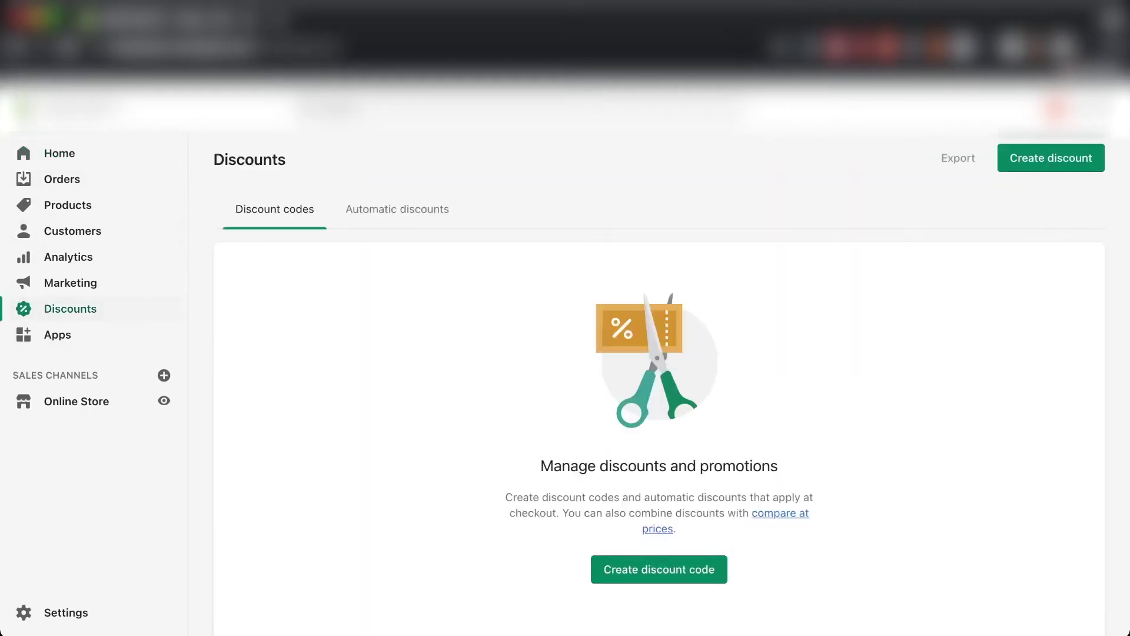
{"action": "scroll", "coordinate": [660, 382], "scroll_direction": "down", "scroll_amount": 2}
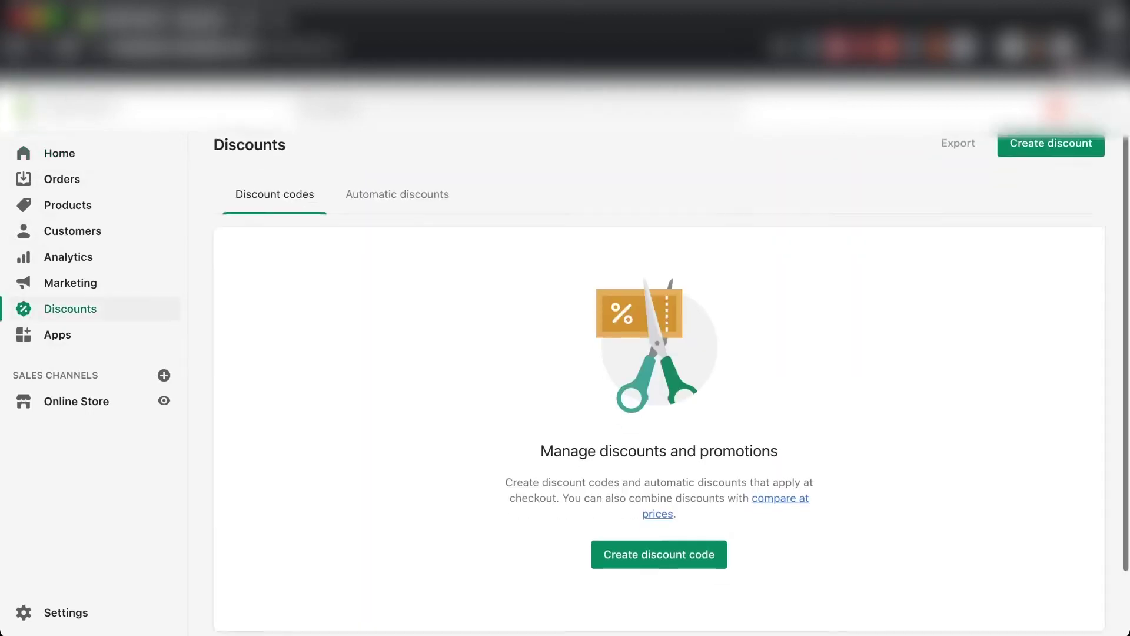
{"action": "scroll", "coordinate": [659, 383], "scroll_direction": "up", "scroll_amount": 2}
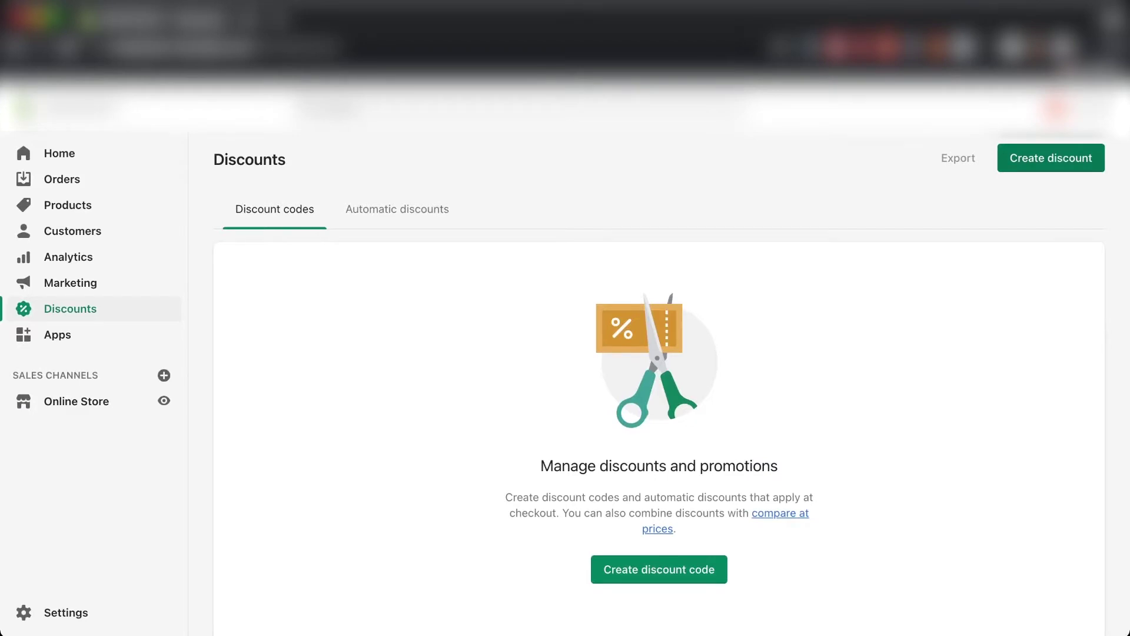
{"action": "left_click", "coordinate": [1050, 158]}
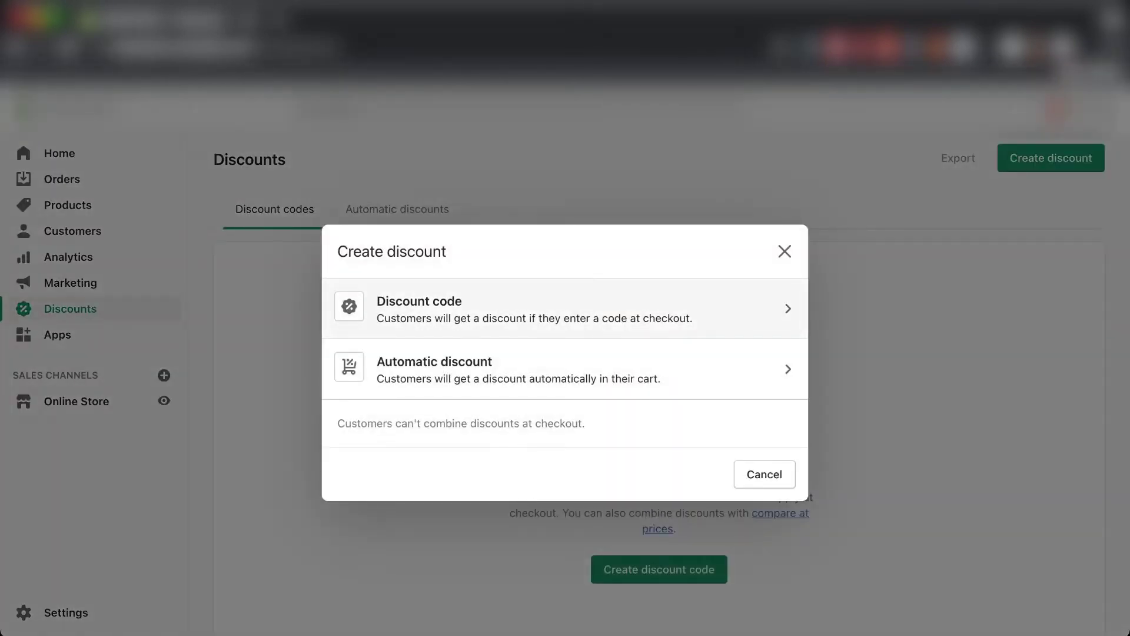
{"action": "left_click", "coordinate": [565, 308]}
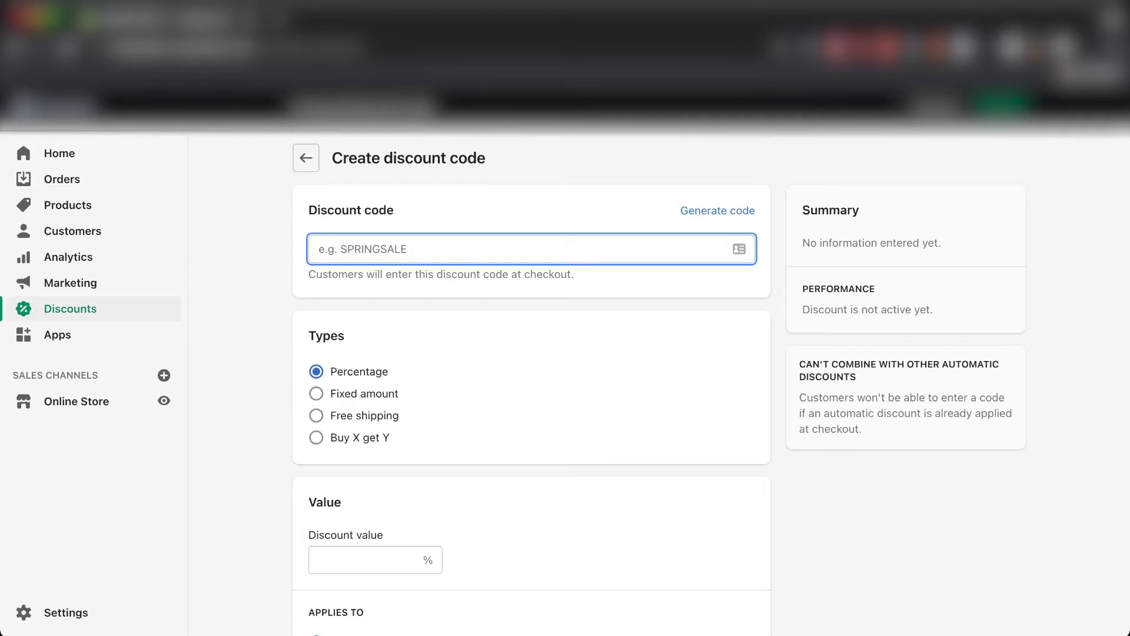
Step: Enter SPRINGSALE20 as the discount code customers use at checkout
{"action": "type", "text": "SPRIN"}
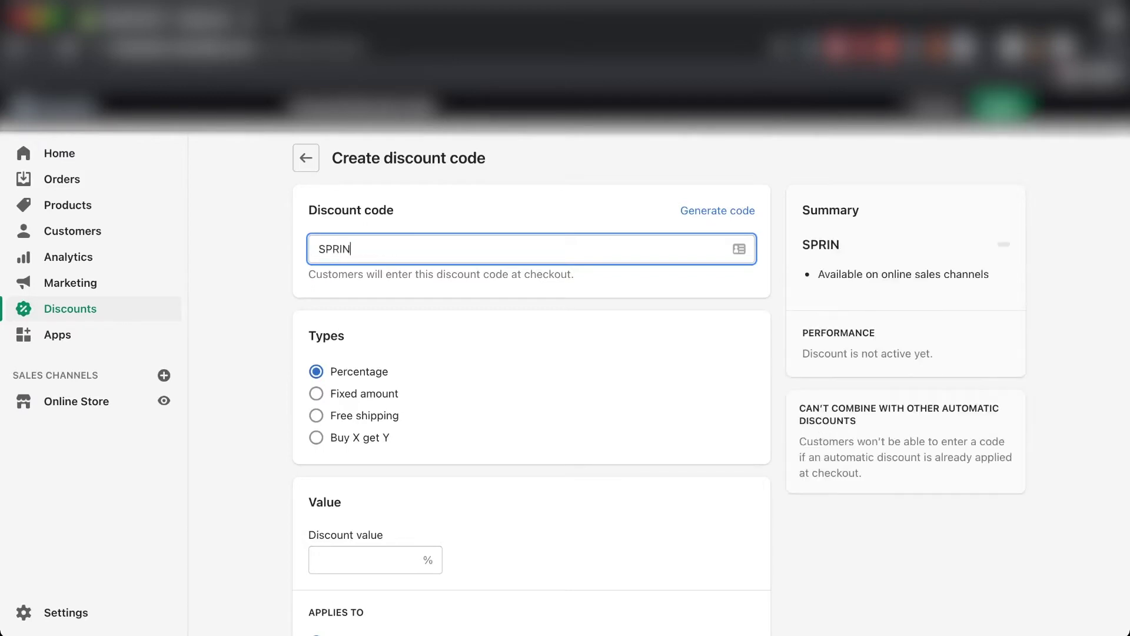
{"action": "type", "text": "GSALE20s"}
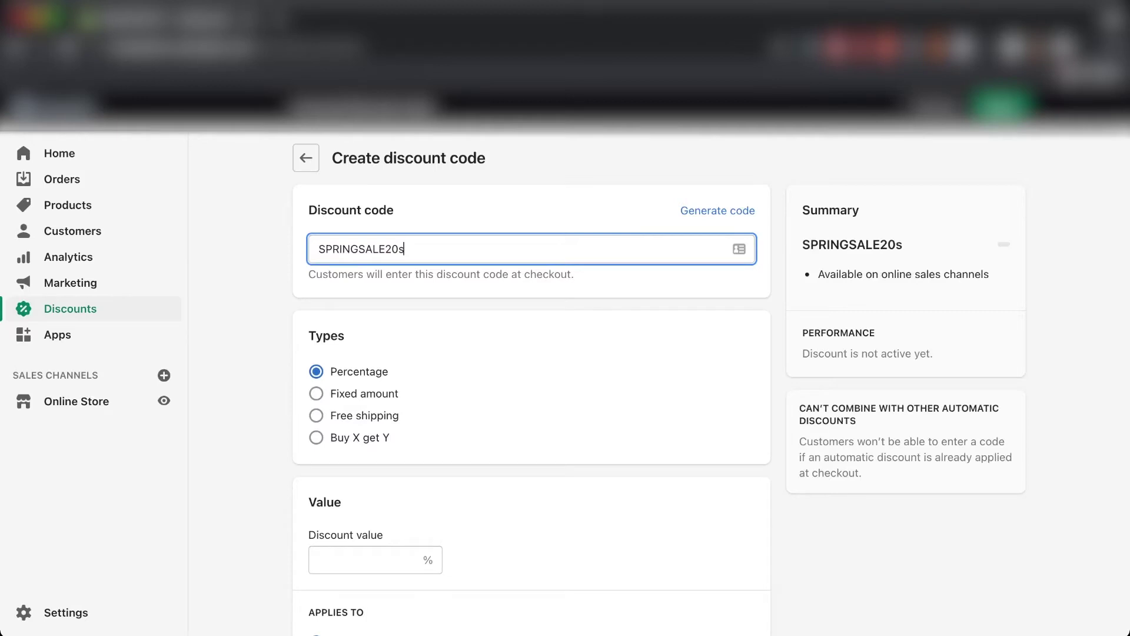
{"action": "key", "text": "BackSpace"}
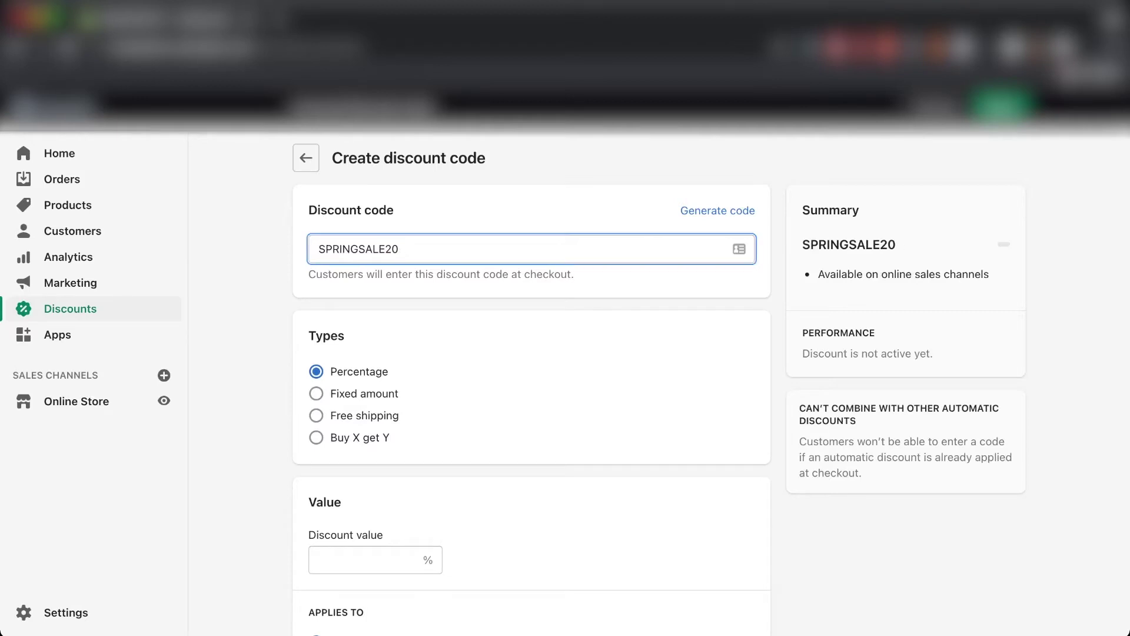
{"action": "scroll", "coordinate": [710, 376], "scroll_direction": "down", "scroll_amount": 1}
{"action": "scroll", "coordinate": [652, 382], "scroll_direction": "up", "scroll_amount": 1}
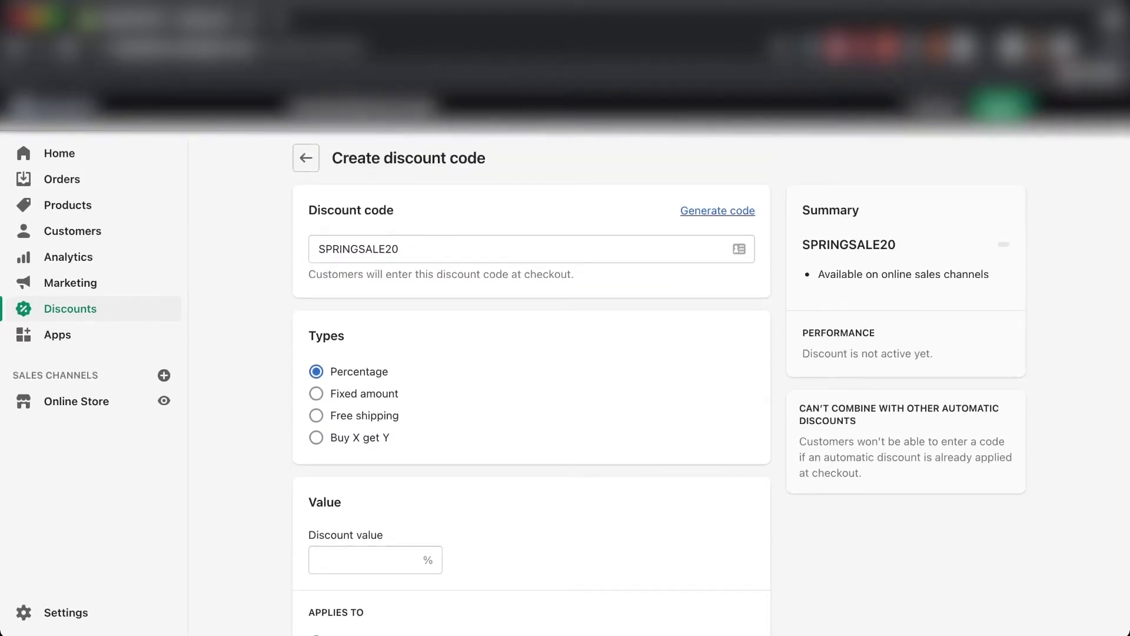
{"action": "scroll", "coordinate": [717, 211], "scroll_direction": "down", "scroll_amount": 1}
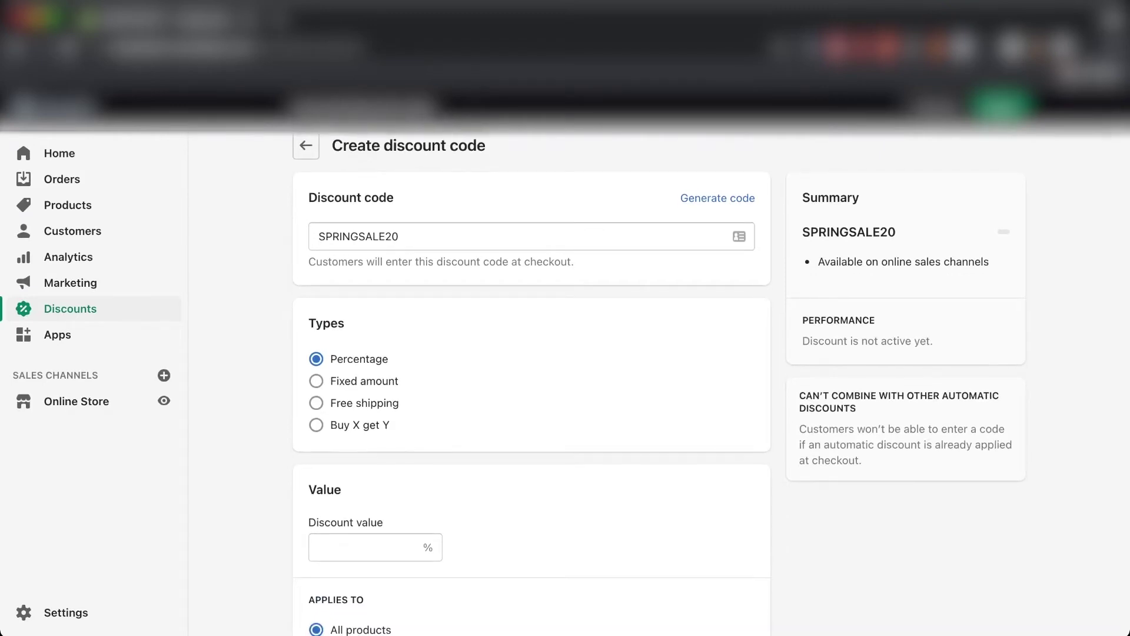
{"action": "left_click", "coordinate": [740, 236]}
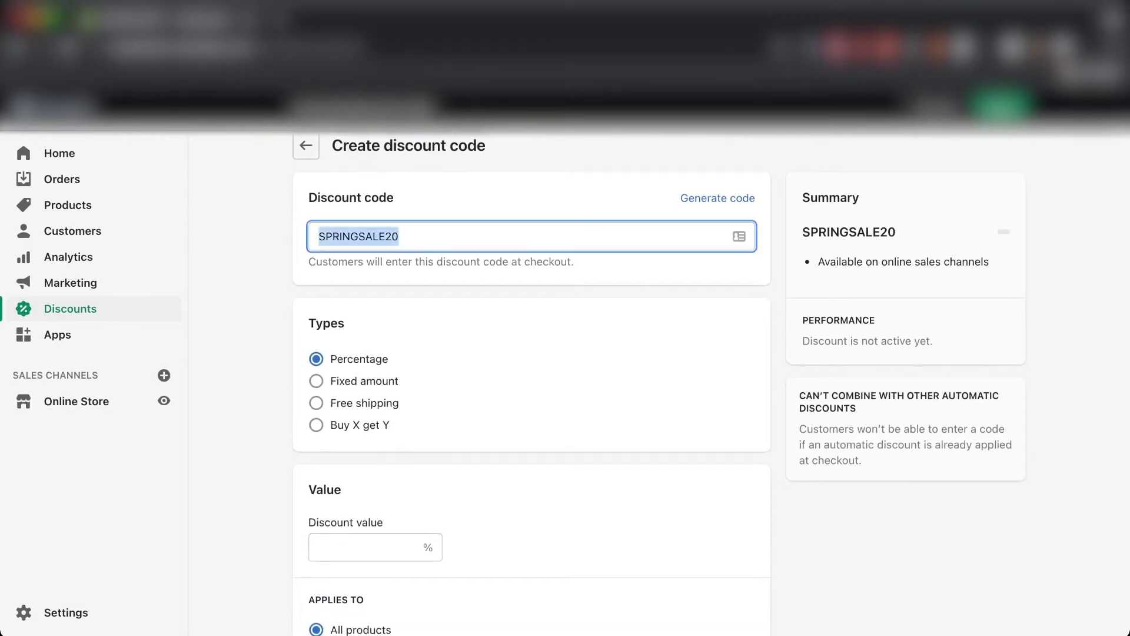
{"action": "left_click", "coordinate": [713, 353]}
{"action": "scroll", "coordinate": [712, 365], "scroll_direction": "down", "scroll_amount": 2}
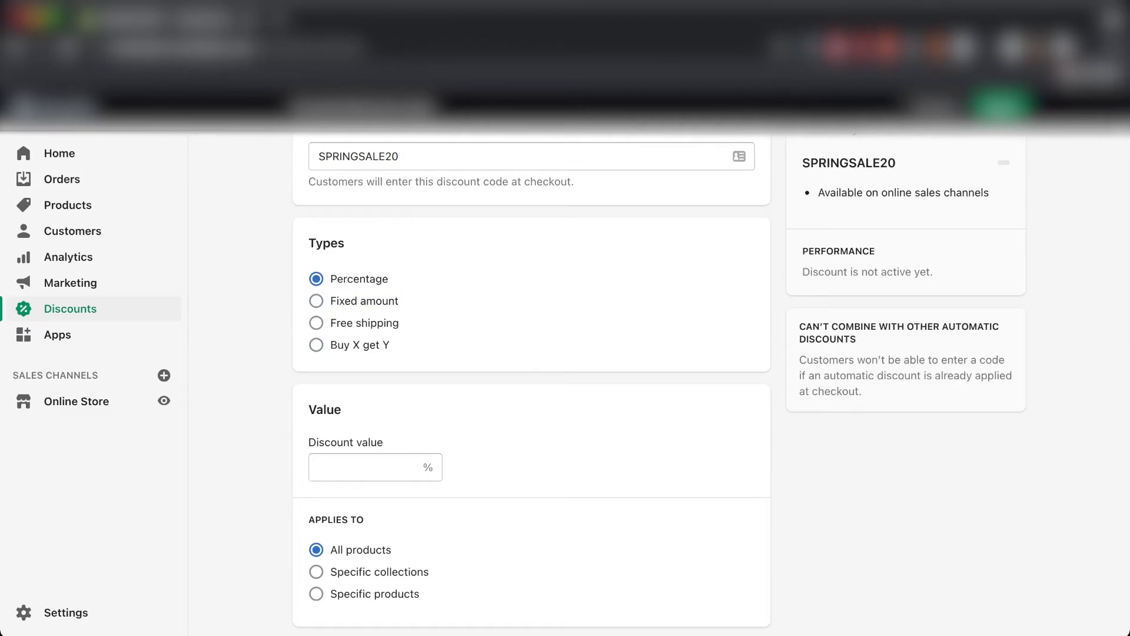
{"action": "left_click", "coordinate": [401, 156]}
{"action": "left_click_drag", "start_coordinate": [401, 156], "coordinate": [294, 158]}
{"action": "left_click", "coordinate": [253, 171]}
{"action": "scroll", "coordinate": [531, 383], "scroll_direction": "up", "scroll_amount": 2}
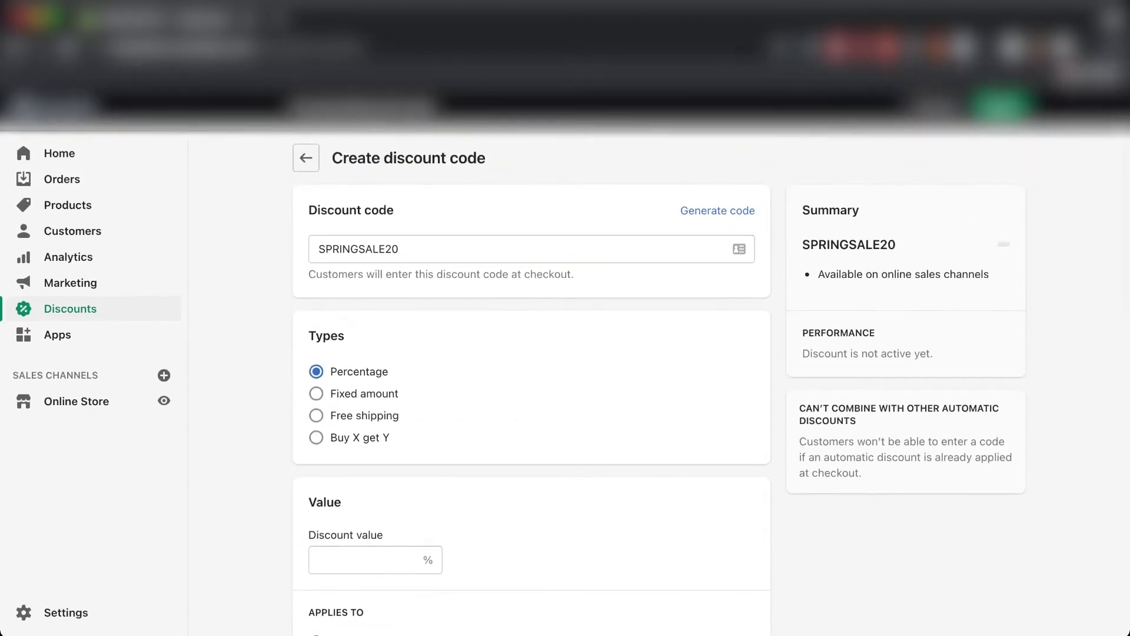
Step: Try the discount types Fixed amount, Free shipping and Buy X get Y, and set the type back to Percentage
{"action": "scroll", "coordinate": [531, 383], "scroll_direction": "down", "scroll_amount": 2}
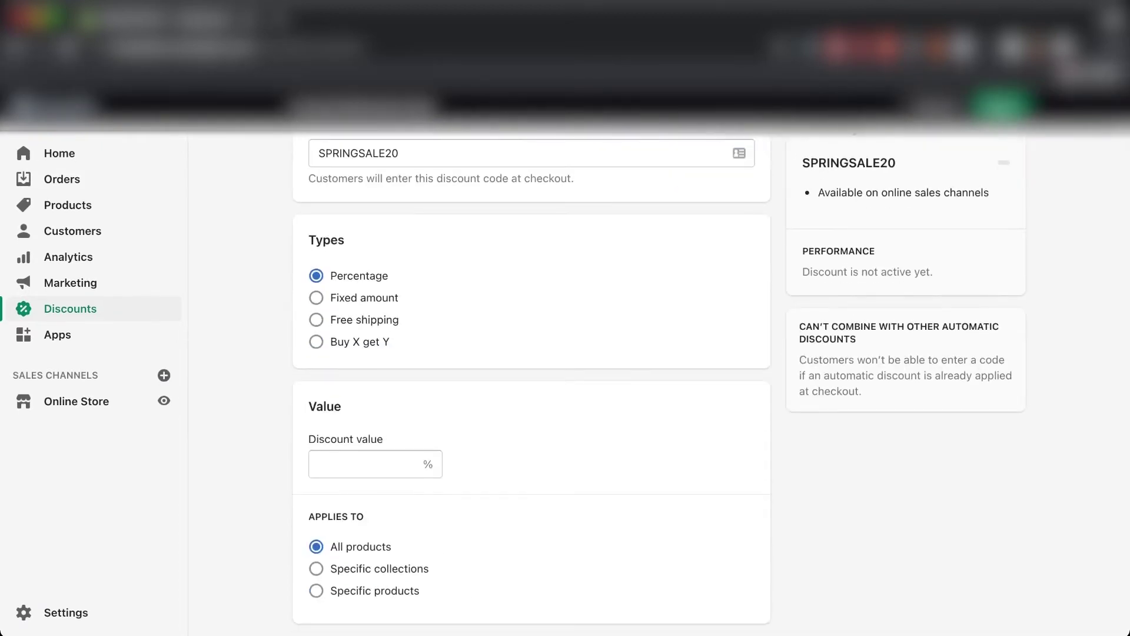
{"action": "scroll", "coordinate": [531, 382], "scroll_direction": "down", "scroll_amount": 1}
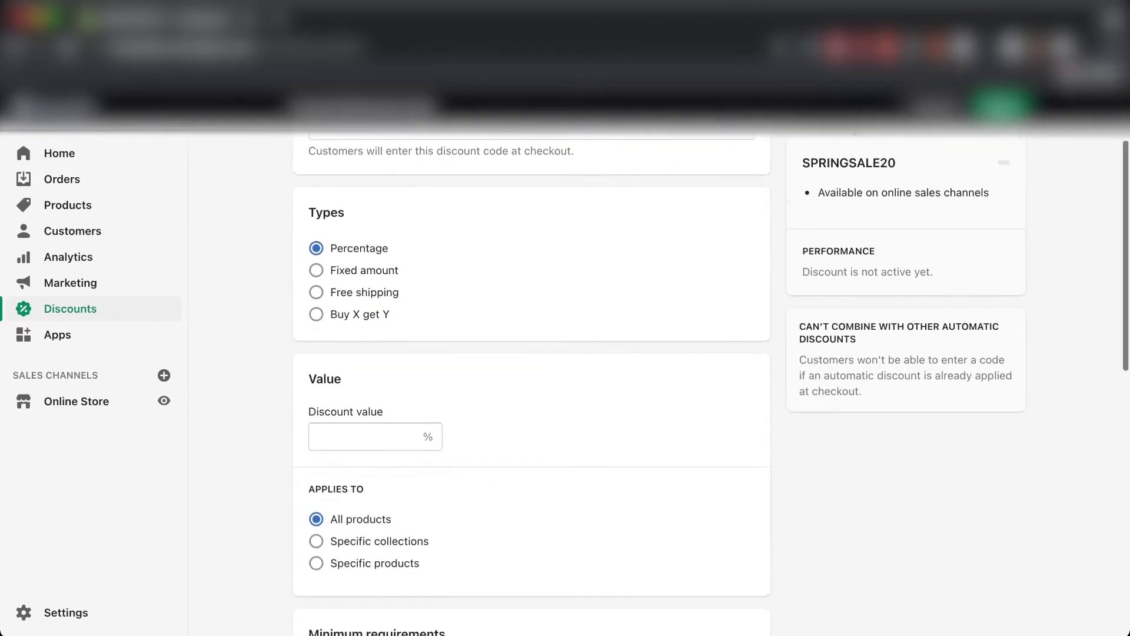
{"action": "left_click", "coordinate": [316, 270]}
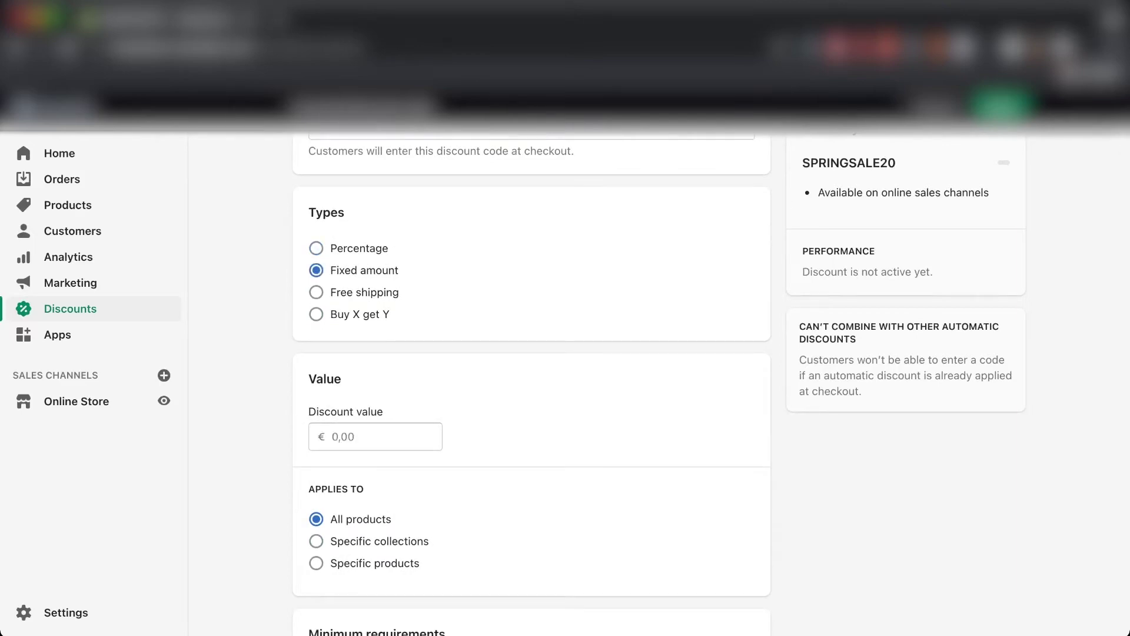
{"action": "left_click", "coordinate": [316, 291]}
{"action": "scroll", "coordinate": [532, 383], "scroll_direction": "up", "scroll_amount": 3}
{"action": "scroll", "coordinate": [532, 383], "scroll_direction": "down", "scroll_amount": 3}
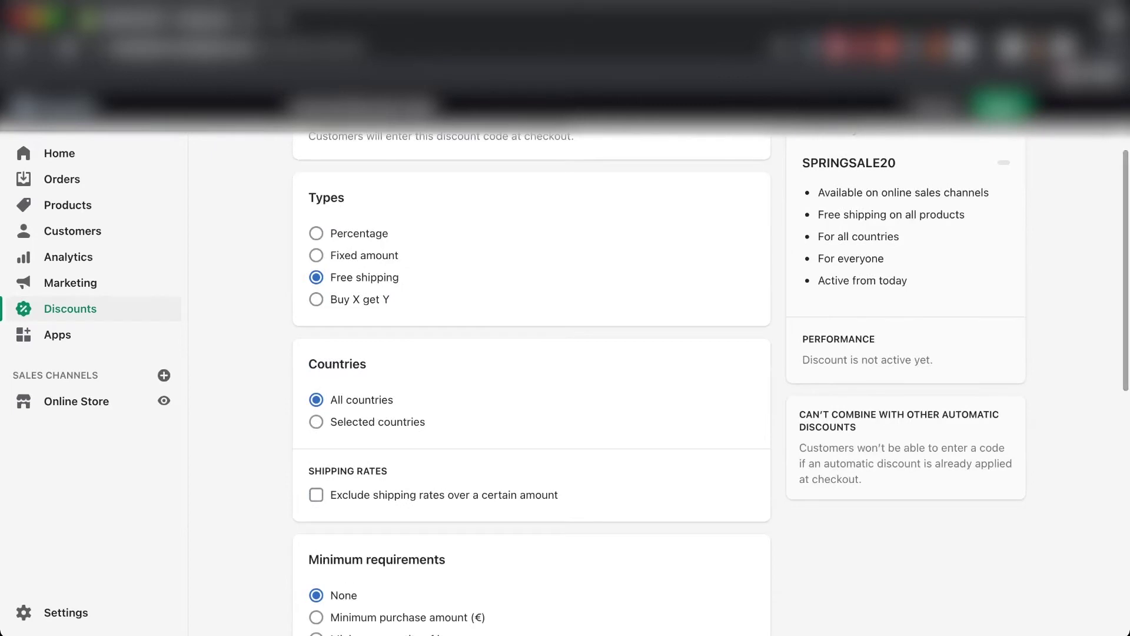
{"action": "left_click", "coordinate": [316, 299]}
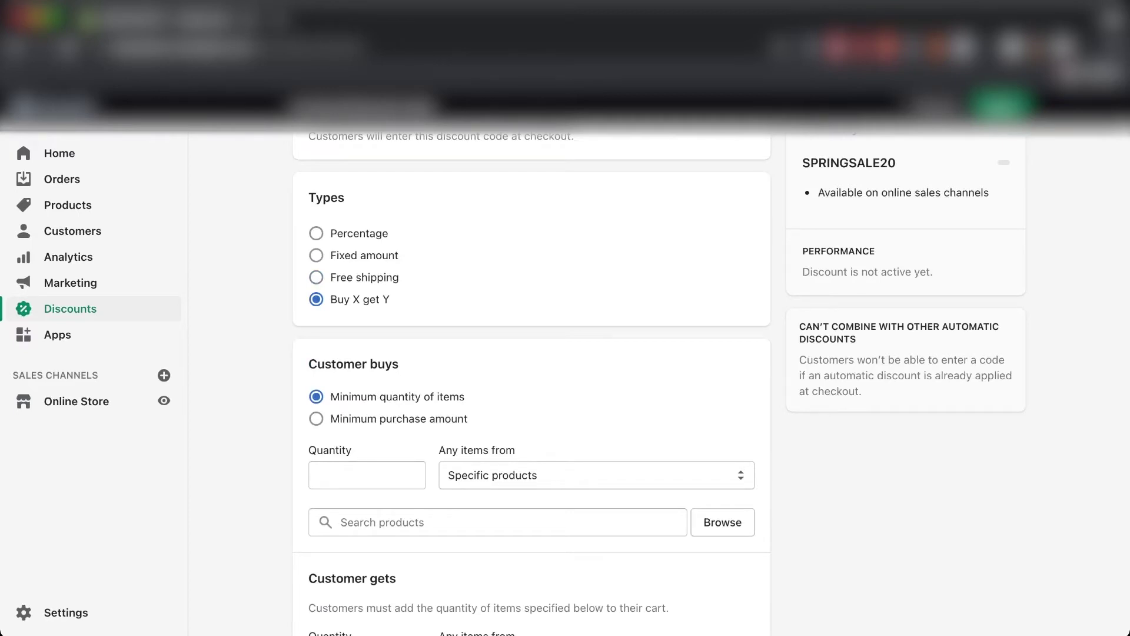
{"action": "left_click", "coordinate": [316, 233]}
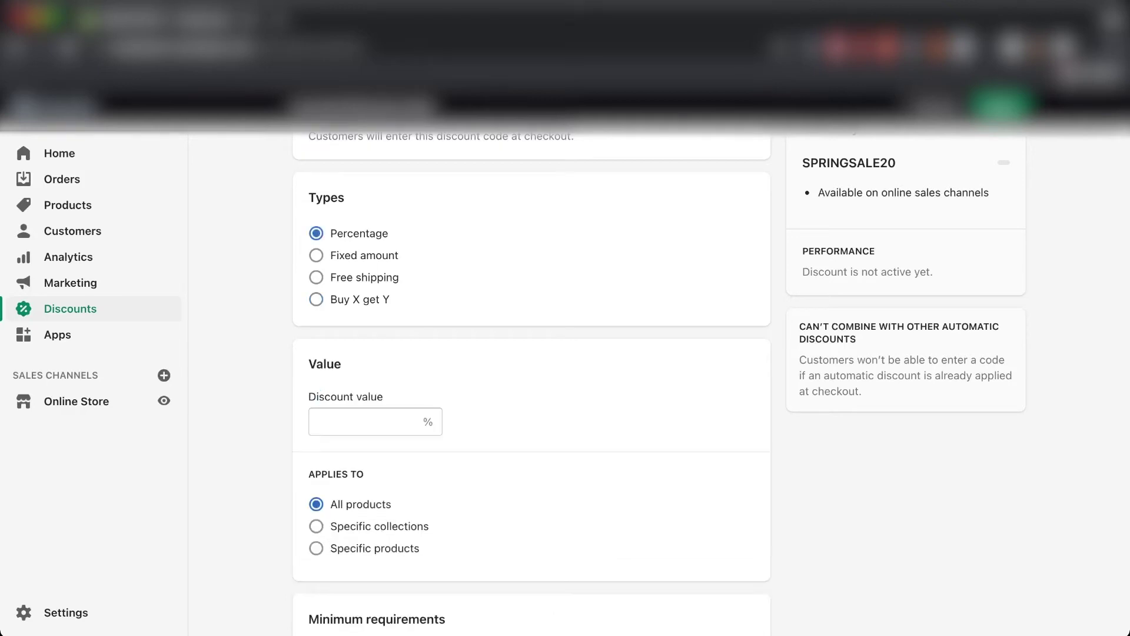
Step: Set the discount value to 20 percent
{"action": "scroll", "coordinate": [531, 383], "scroll_direction": "down", "scroll_amount": 2}
{"action": "left_click", "coordinate": [365, 348]}
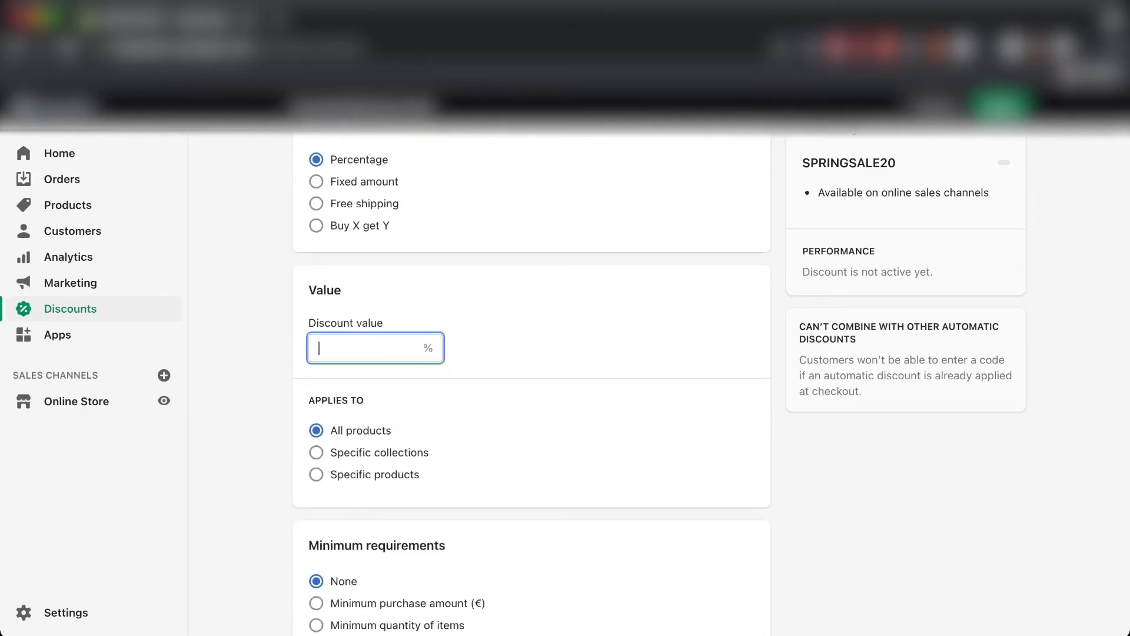
{"action": "type", "text": "20"}
{"action": "scroll", "coordinate": [532, 383], "scroll_direction": "up", "scroll_amount": 3}
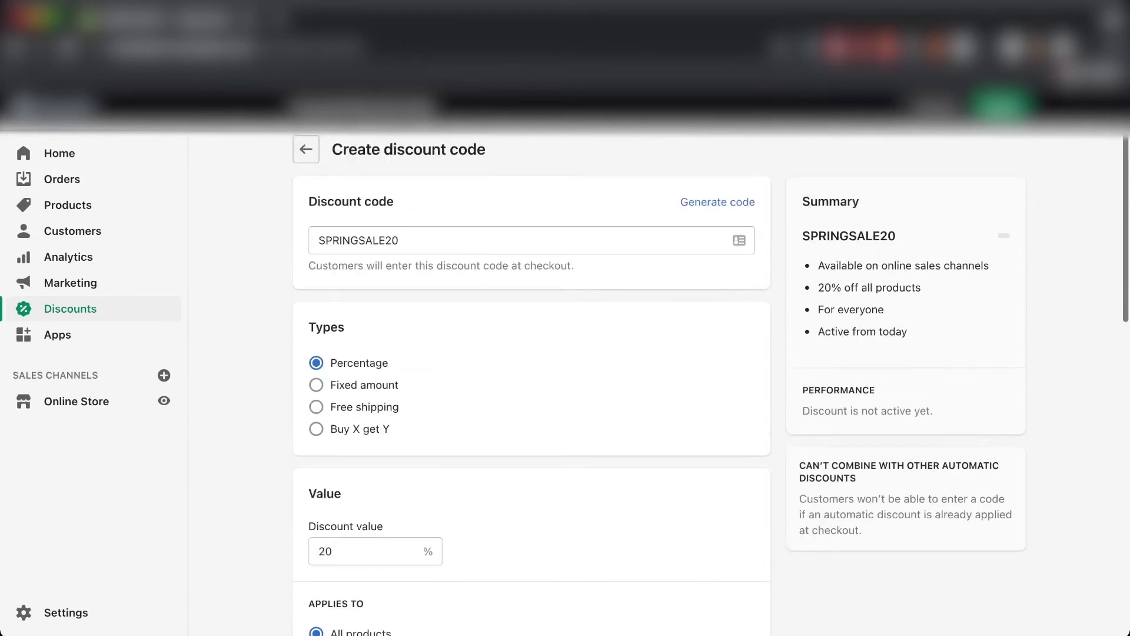
Step: Require a minimum purchase amount of €20 for the discount code
{"action": "scroll", "coordinate": [531, 383], "scroll_direction": "down", "scroll_amount": 2}
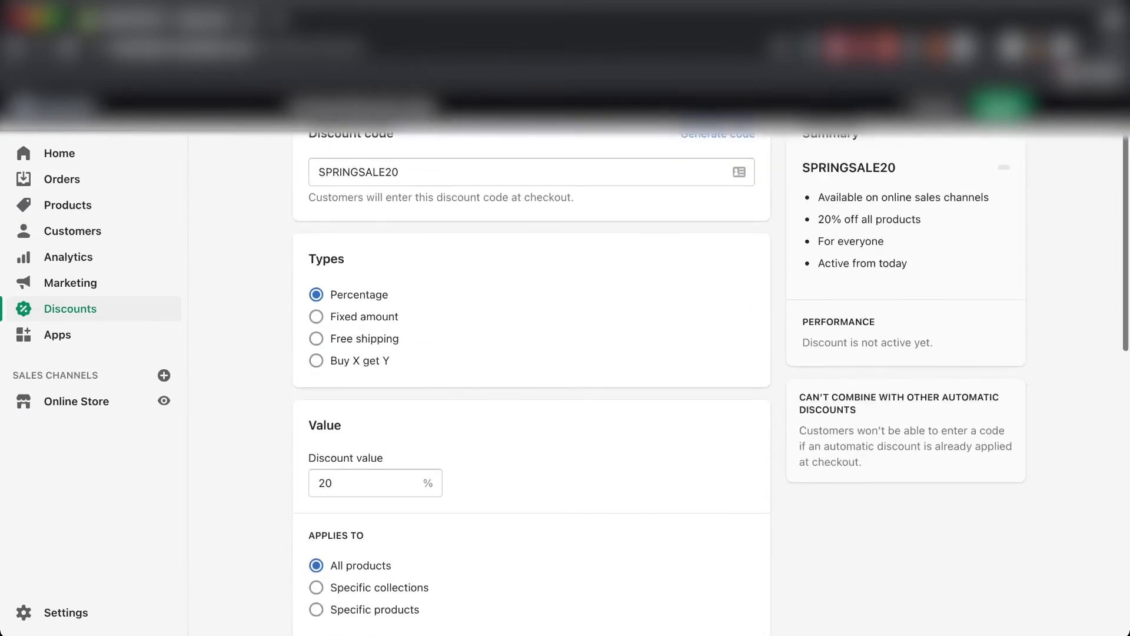
{"action": "scroll", "coordinate": [532, 383], "scroll_direction": "down", "scroll_amount": 2}
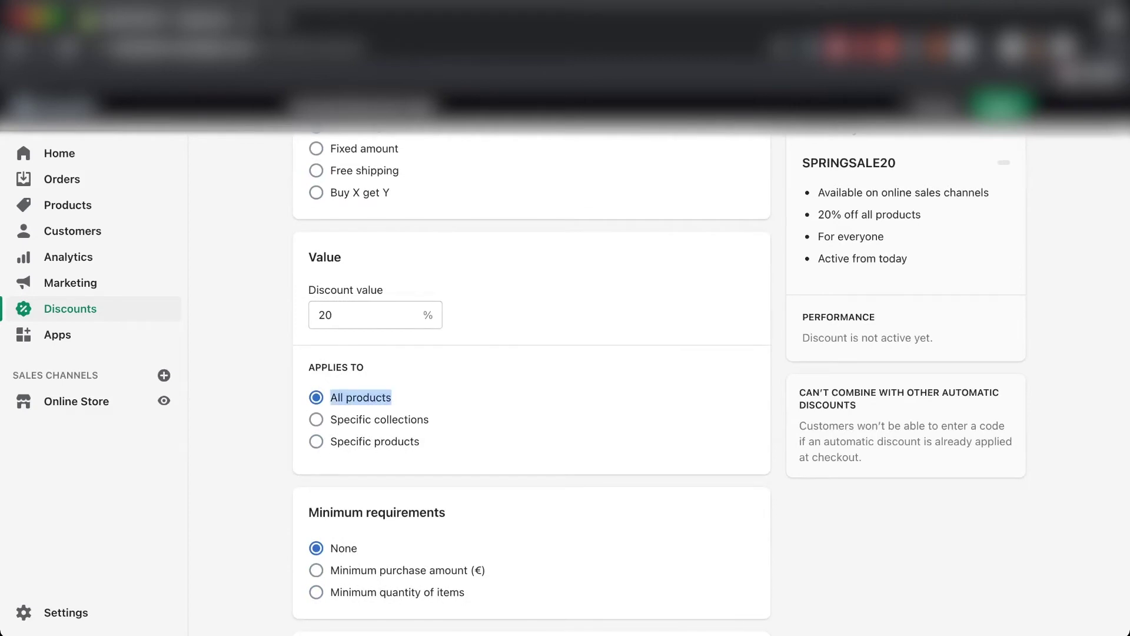
{"action": "scroll", "coordinate": [532, 382], "scroll_direction": "down", "scroll_amount": 2}
{"action": "scroll", "coordinate": [532, 383], "scroll_direction": "down", "scroll_amount": 2}
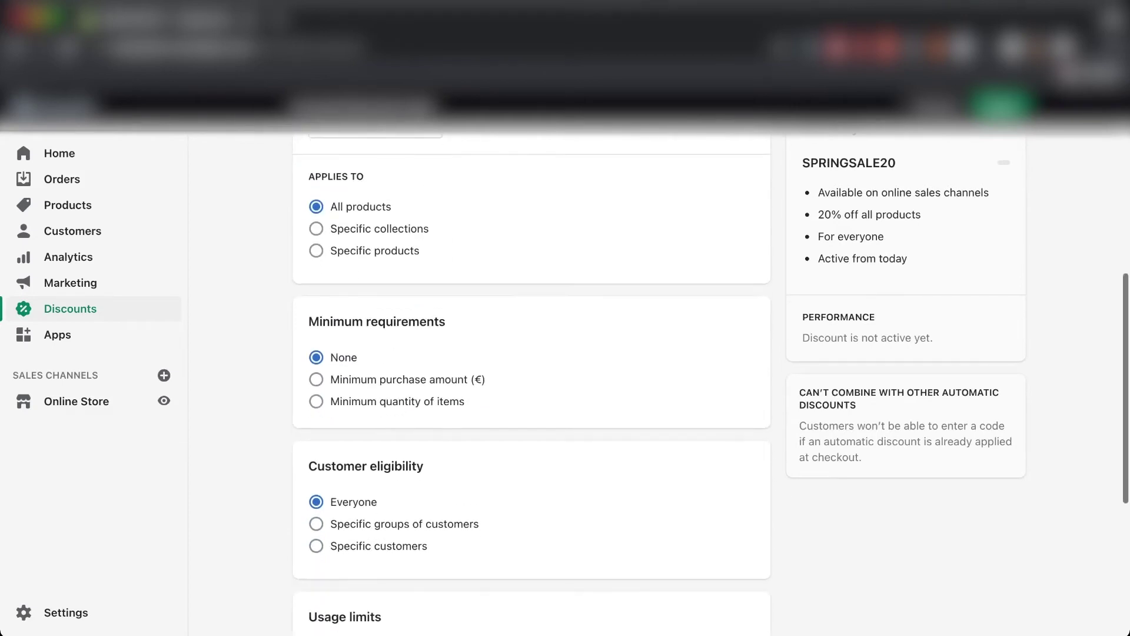
{"action": "scroll", "coordinate": [531, 383], "scroll_direction": "down", "scroll_amount": 1}
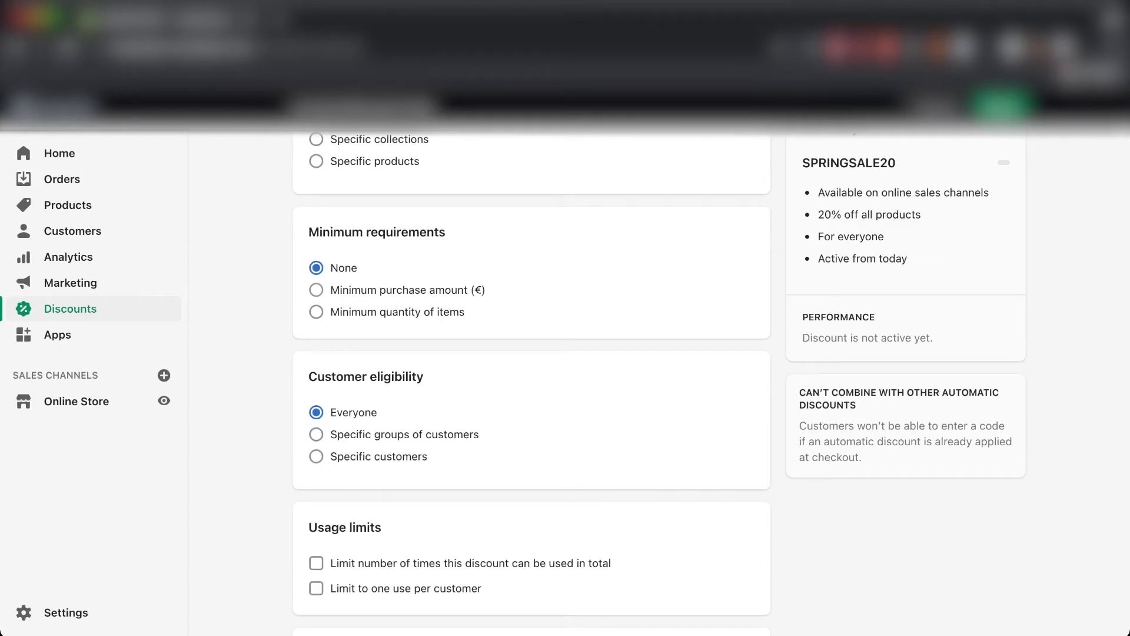
{"action": "left_click", "coordinate": [316, 289]}
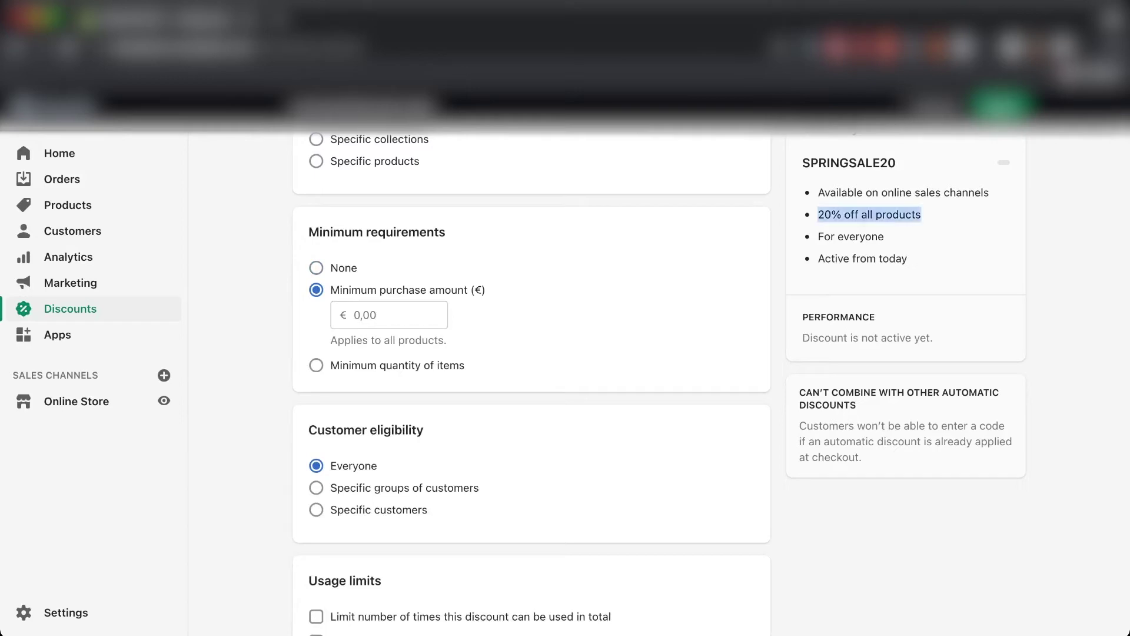
{"action": "left_click", "coordinate": [388, 315]}
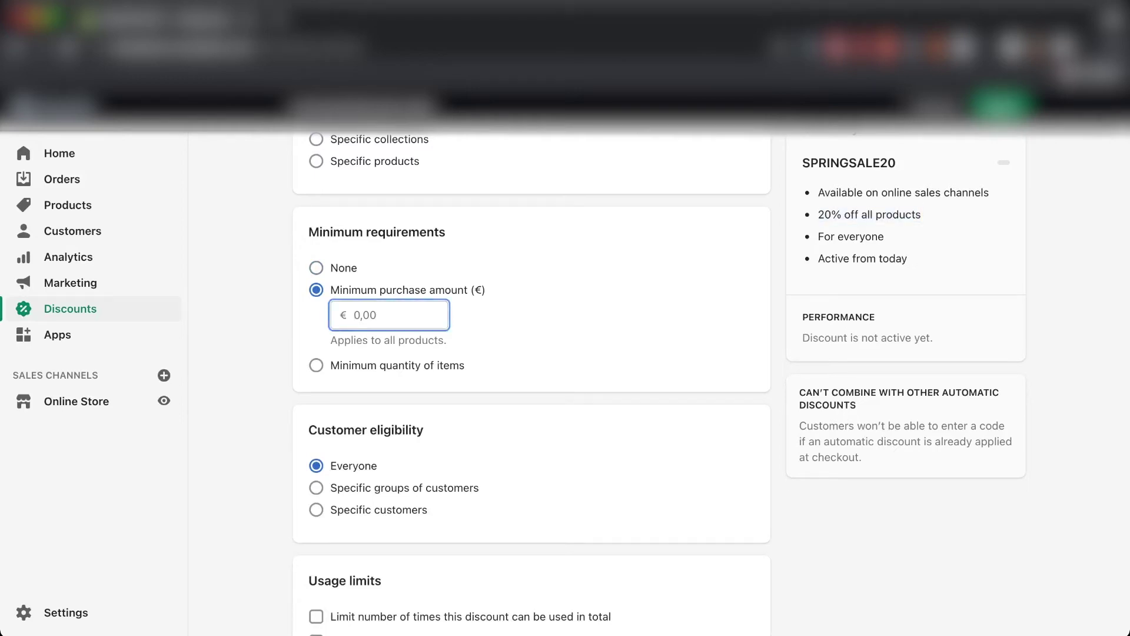
{"action": "type", "text": "20"}
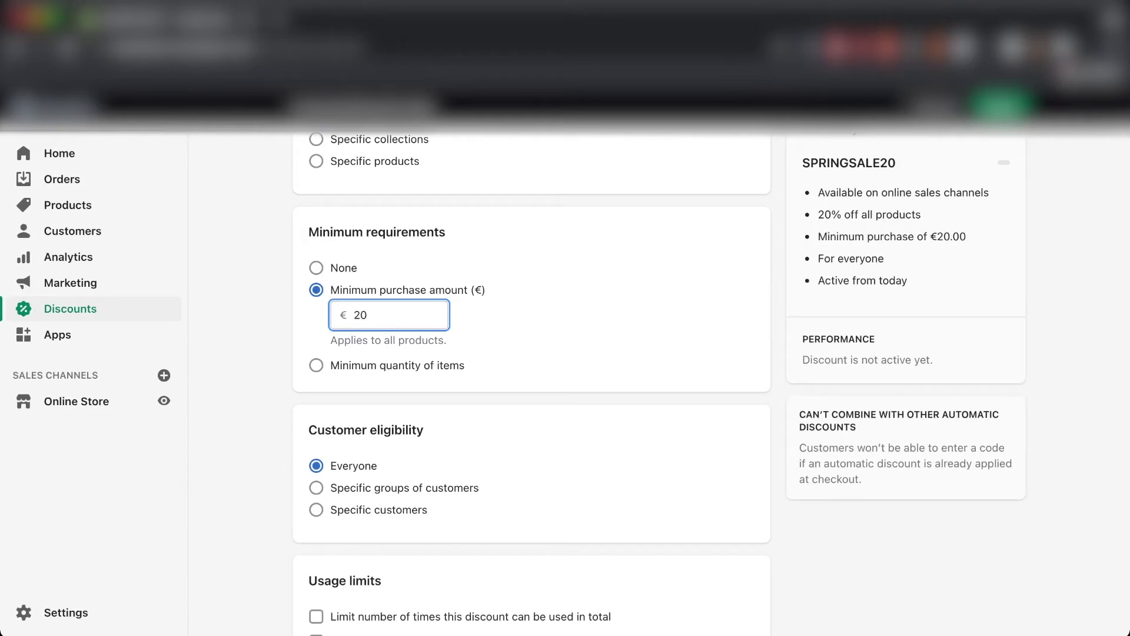
{"action": "left_click", "coordinate": [579, 315]}
{"action": "scroll", "coordinate": [532, 353], "scroll_direction": "down", "scroll_amount": 1}
{"action": "left_click", "coordinate": [400, 254]}
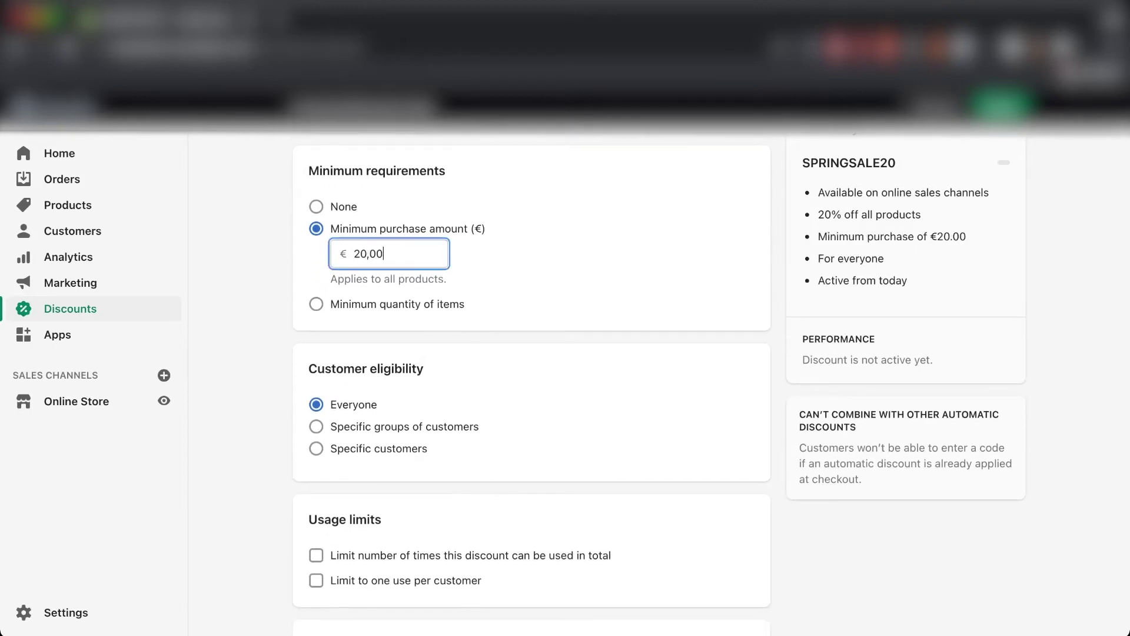
Step: Clear the minimum purchase amount and set the minimum requirements back to None
{"action": "key", "text": "BackSpace"}
{"action": "key", "text": "BackSpace"}
{"action": "key", "text": "BackSpace"}
{"action": "key", "text": "BackSpace"}
{"action": "key", "text": "BackSpace"}
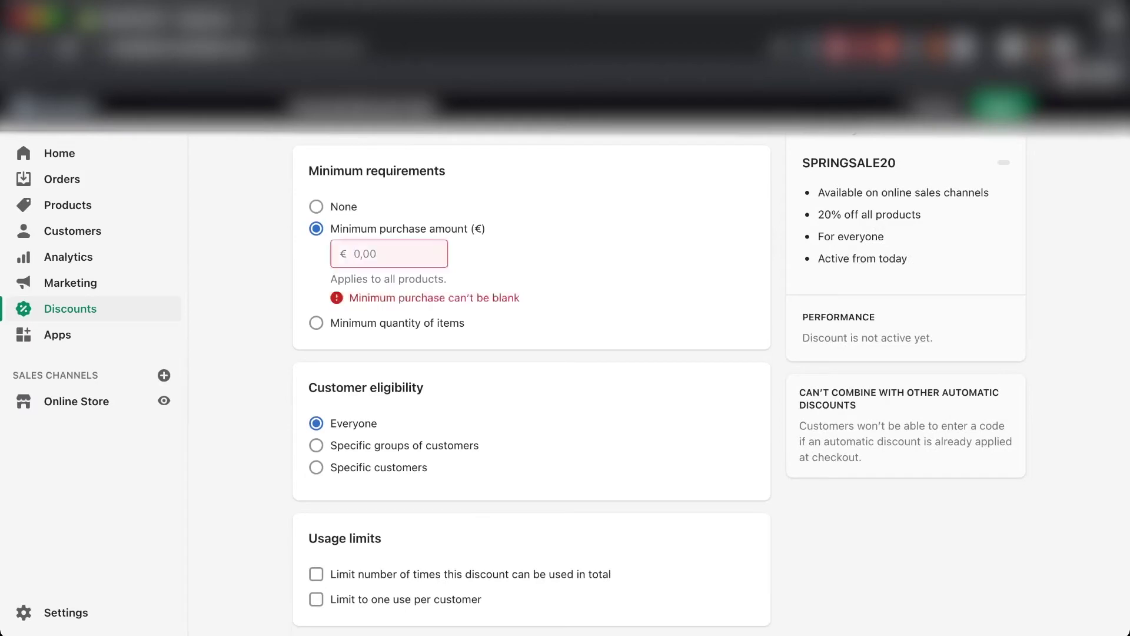
{"action": "left_click", "coordinate": [316, 206]}
{"action": "double_click", "coordinate": [343, 206]}
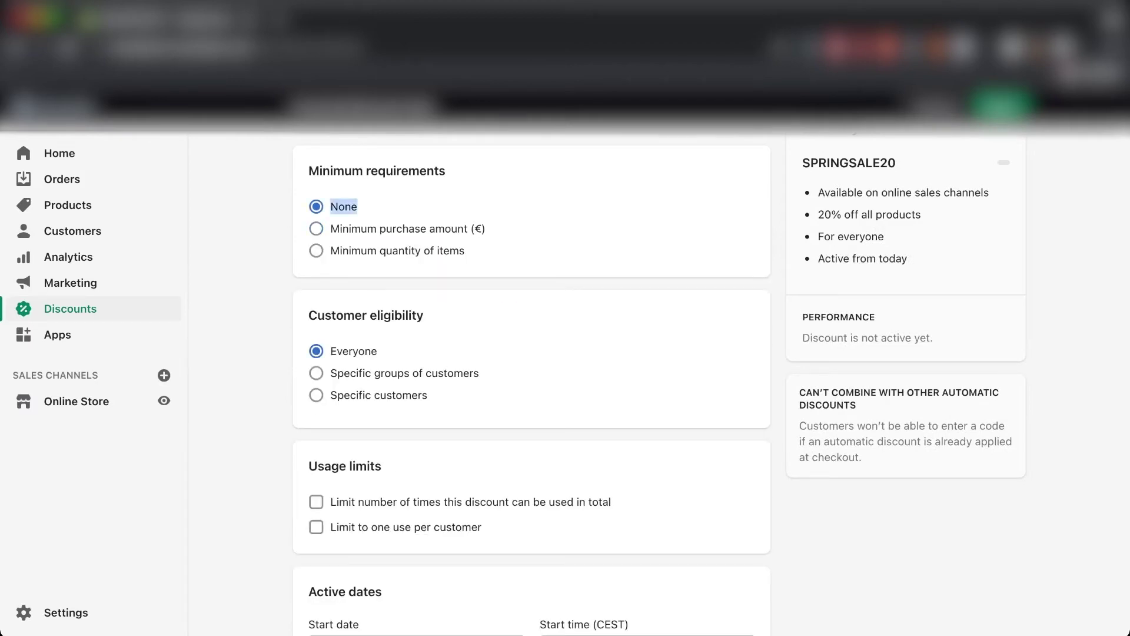
Step: Try limiting customer eligibility to specific groups of customers, and set it back to Everyone
{"action": "scroll", "coordinate": [531, 383], "scroll_direction": "down", "scroll_amount": 3}
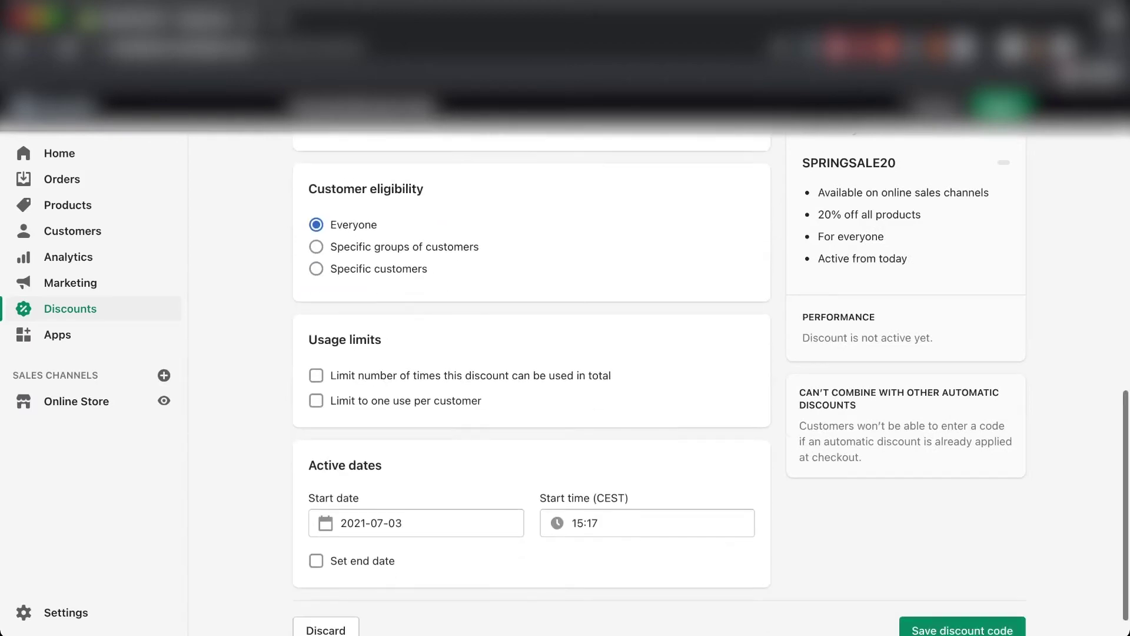
{"action": "left_click_drag", "start_coordinate": [316, 187], "coordinate": [425, 186]}
{"action": "left_click", "coordinate": [429, 188]}
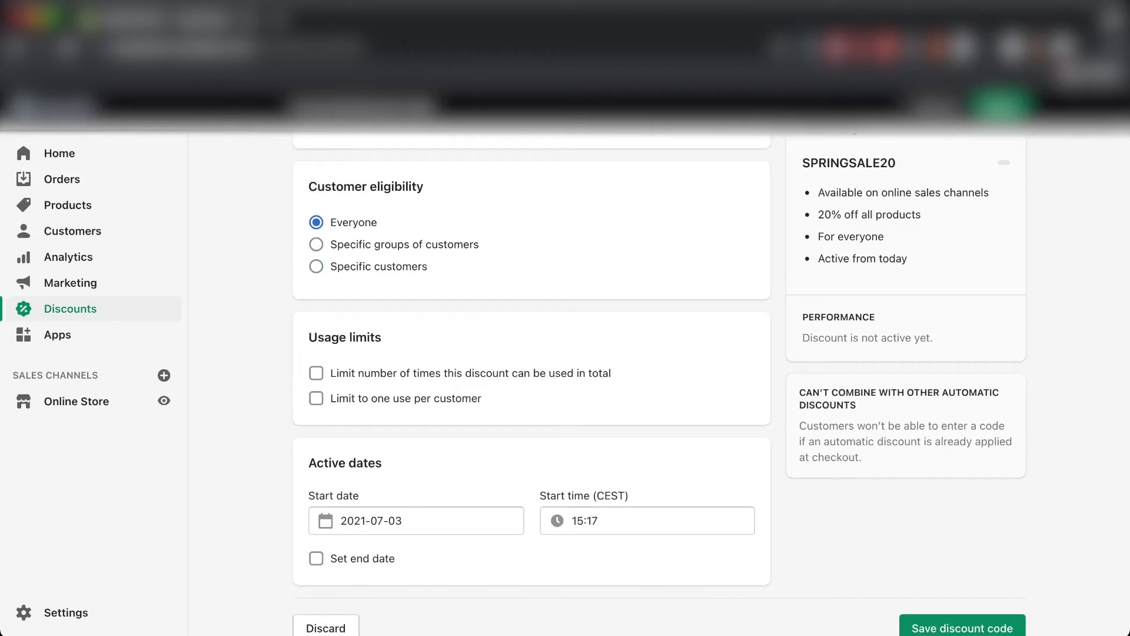
{"action": "left_click", "coordinate": [316, 244]}
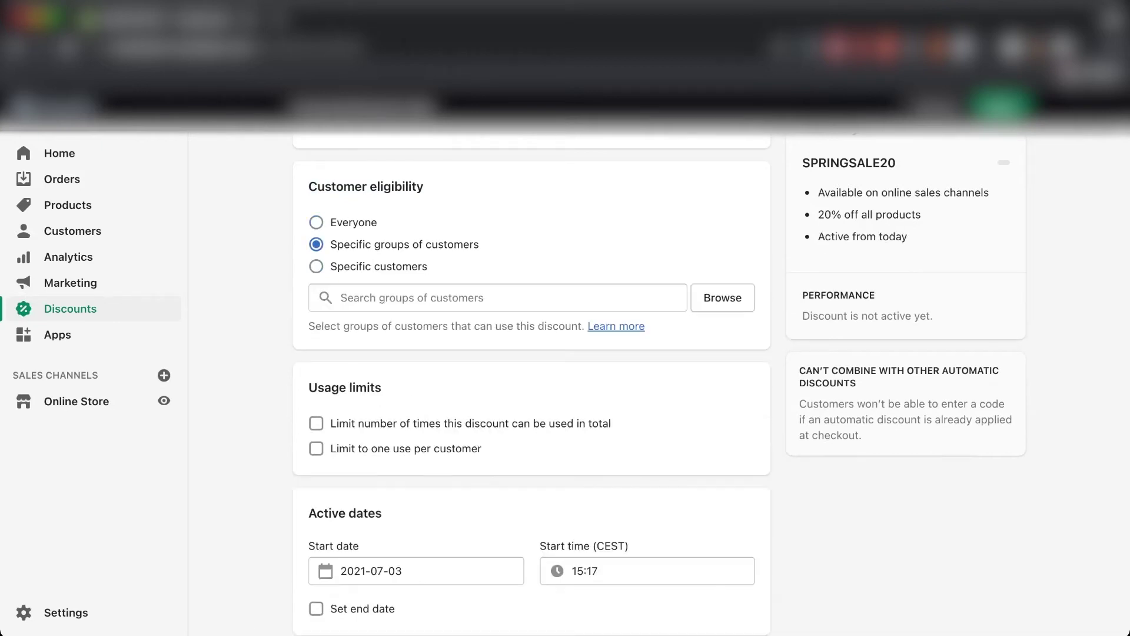
{"action": "left_click", "coordinate": [316, 222]}
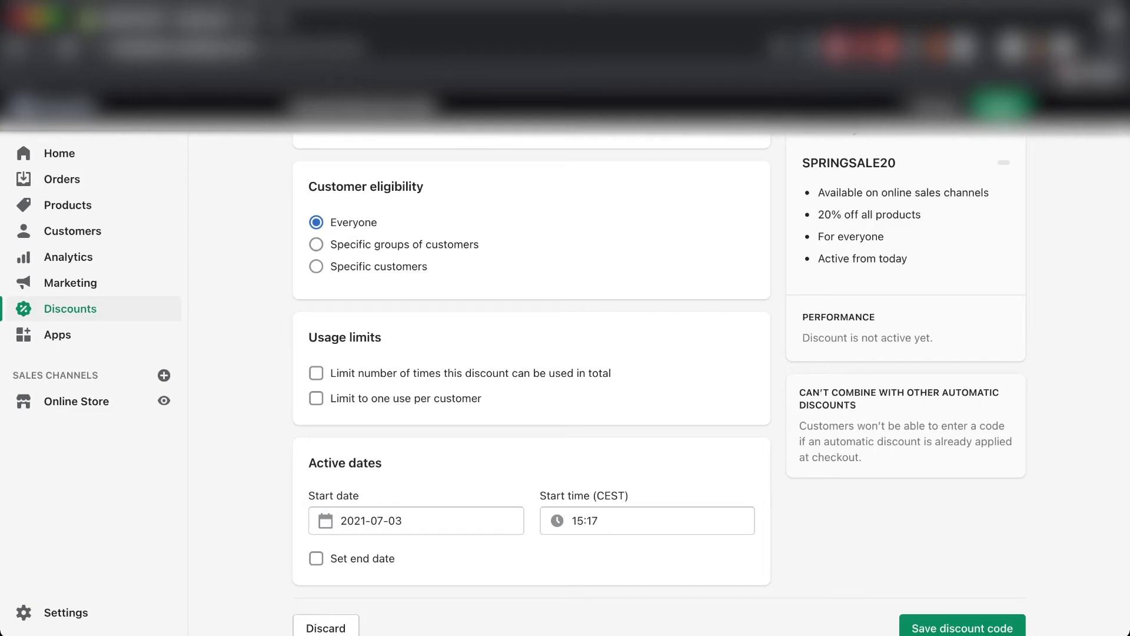
Step: Try limiting customer eligibility to specific groups and to specific customers, and set it back to Everyone
{"action": "left_click", "coordinate": [316, 244]}
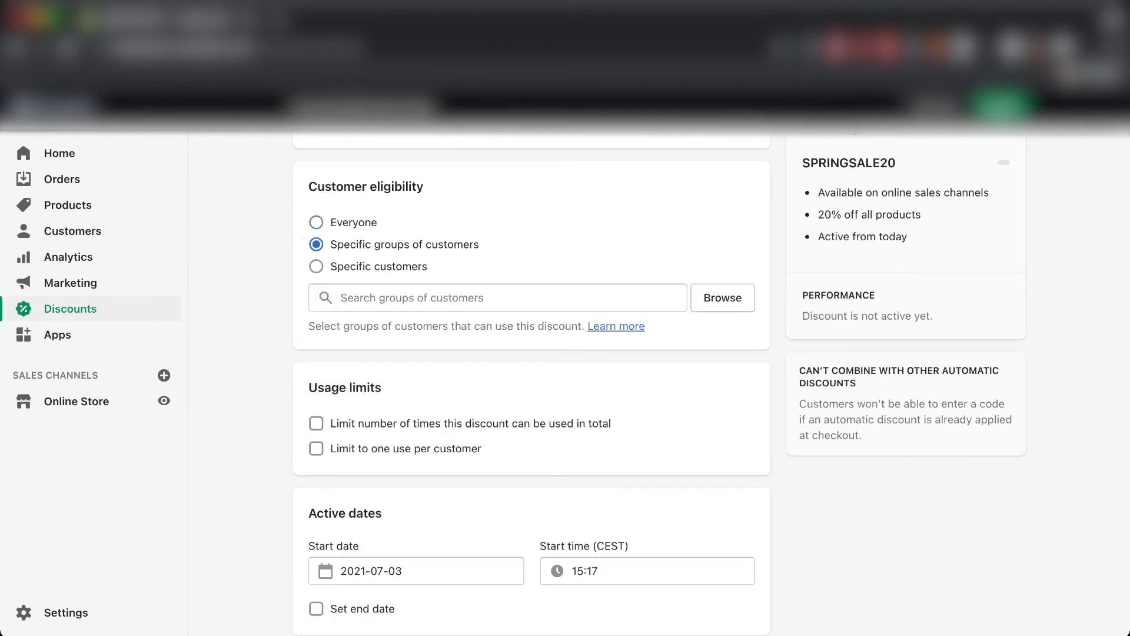
{"action": "left_click", "coordinate": [316, 266]}
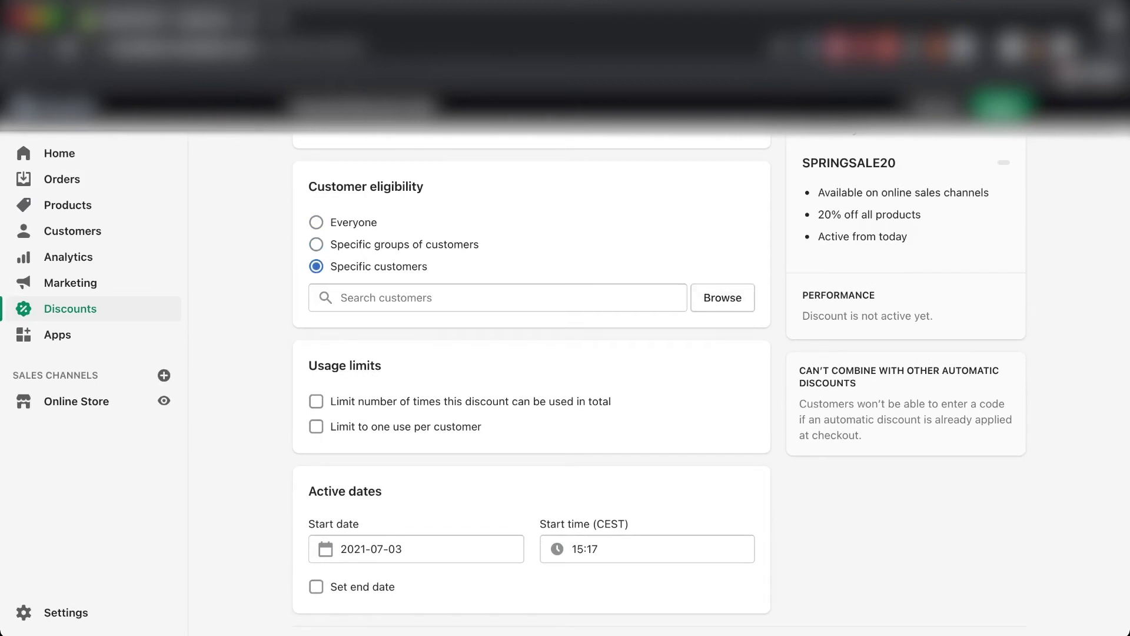
{"action": "left_click", "coordinate": [316, 223]}
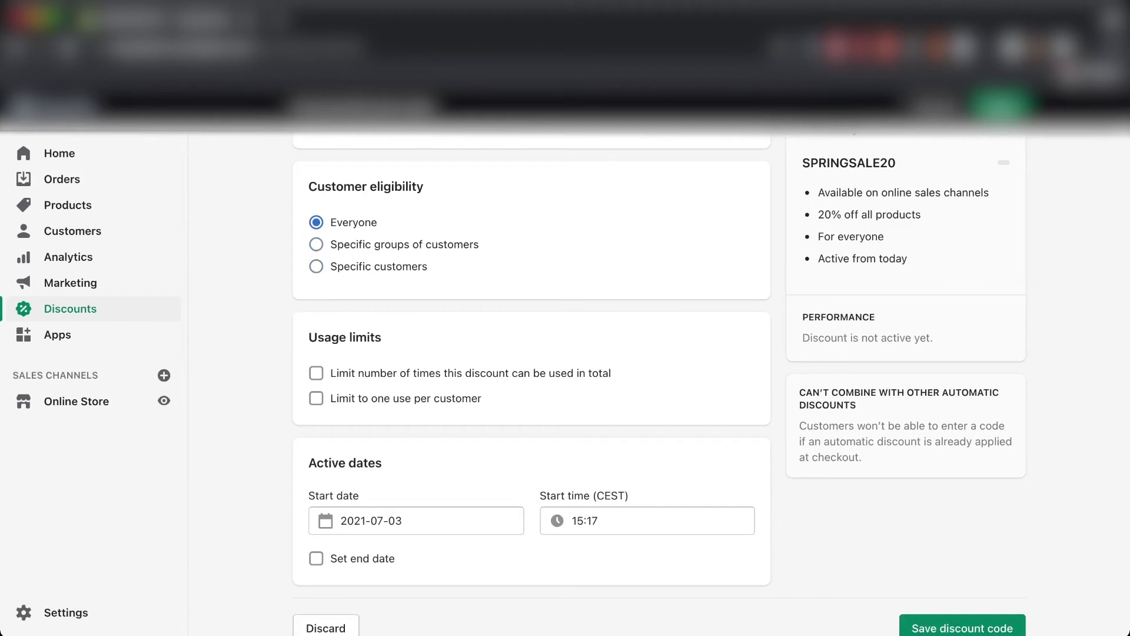
Step: Limit the discount code to one use per customer in the usage limits
{"action": "scroll", "coordinate": [531, 383], "scroll_direction": "down", "scroll_amount": 2}
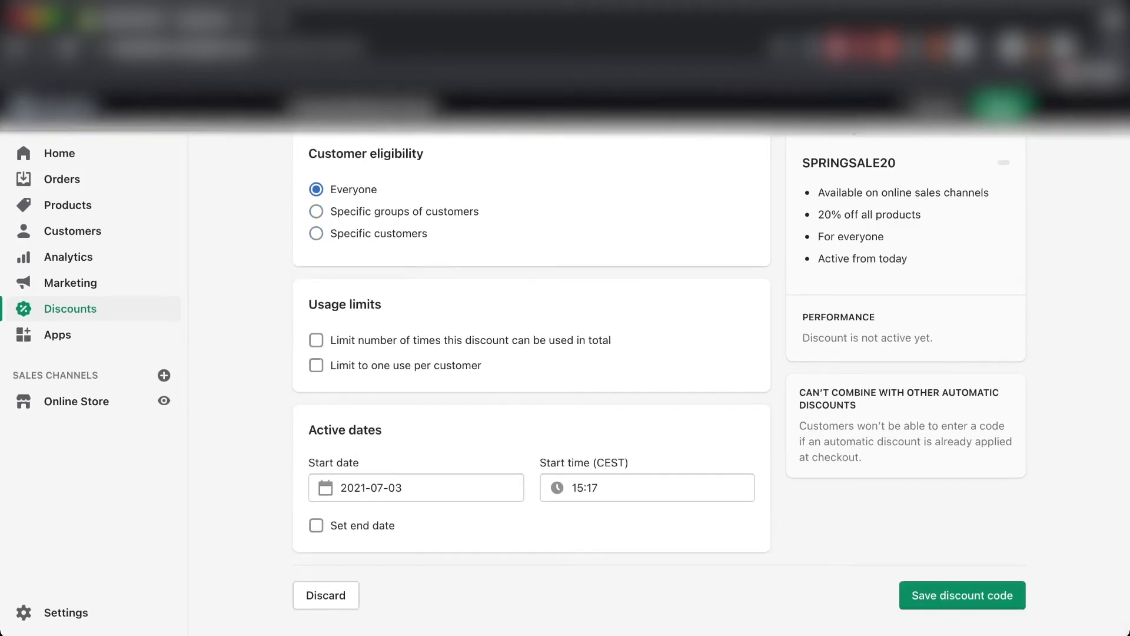
{"action": "scroll", "coordinate": [532, 383], "scroll_direction": "up", "scroll_amount": 3}
{"action": "scroll", "coordinate": [532, 382], "scroll_direction": "down", "scroll_amount": 2}
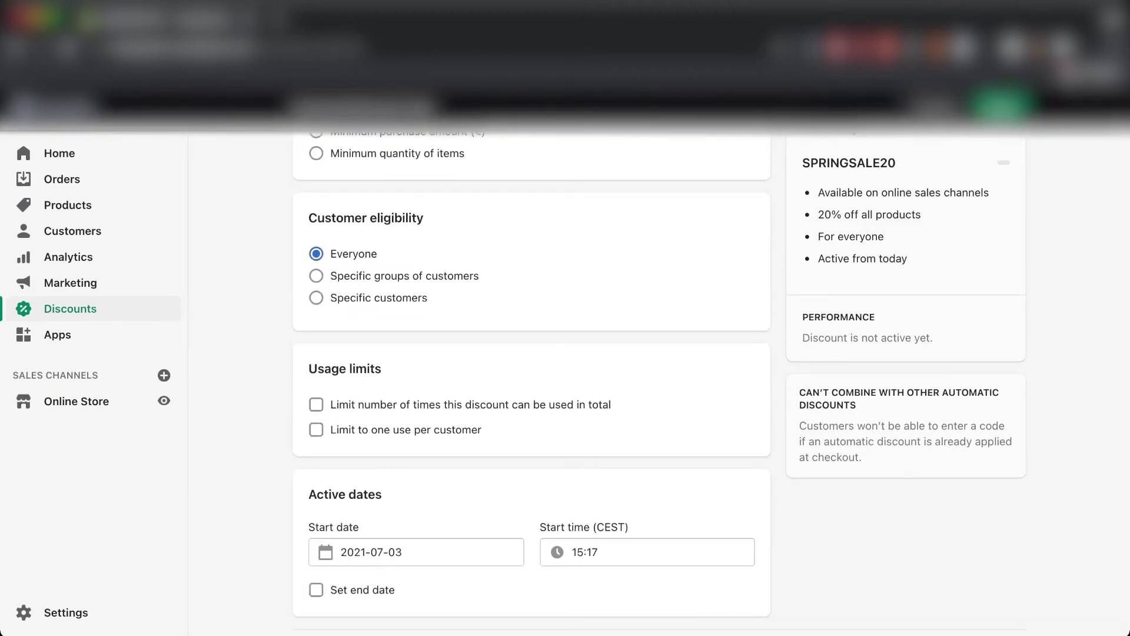
{"action": "scroll", "coordinate": [531, 383], "scroll_direction": "down", "scroll_amount": 2}
{"action": "triple_click", "coordinate": [345, 305]}
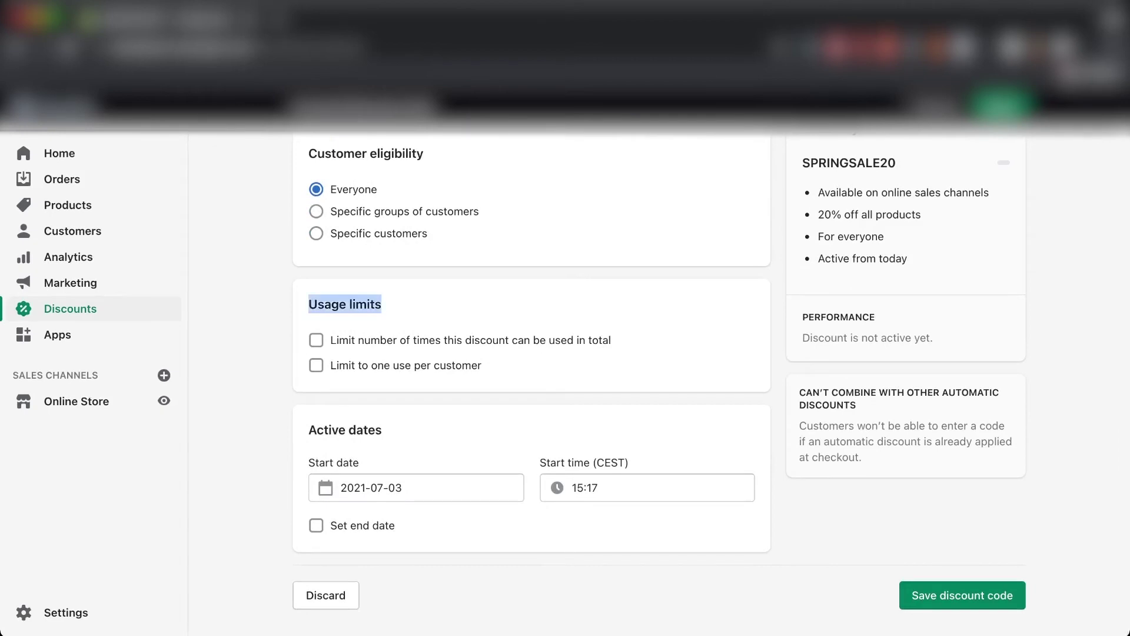
{"action": "left_click", "coordinate": [345, 304]}
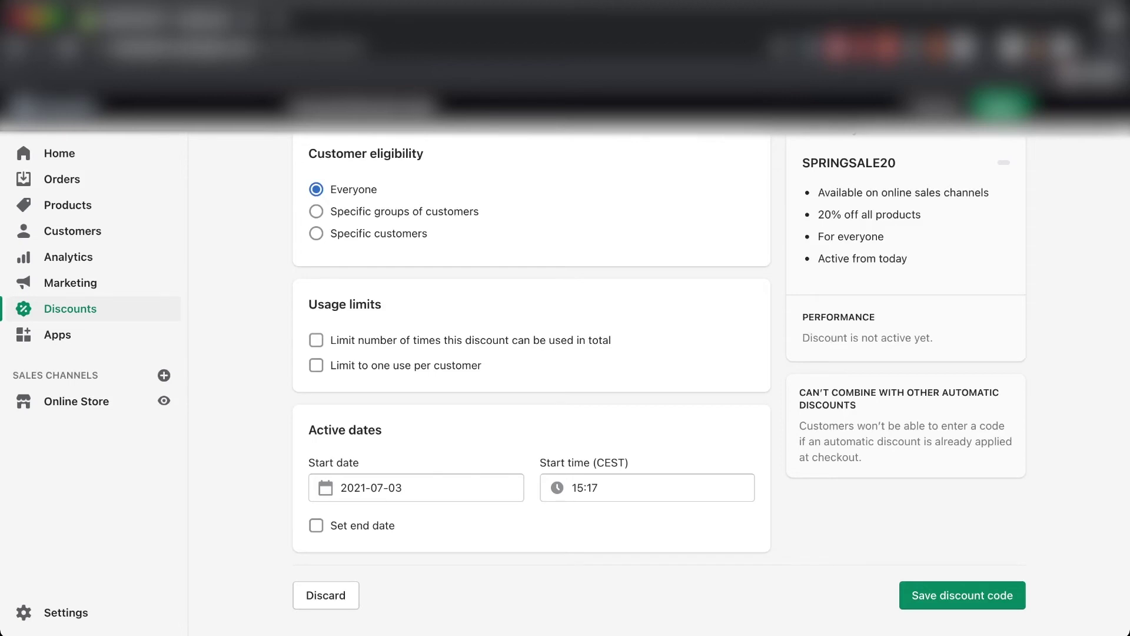
{"action": "scroll", "coordinate": [530, 383], "scroll_direction": "up", "scroll_amount": 5}
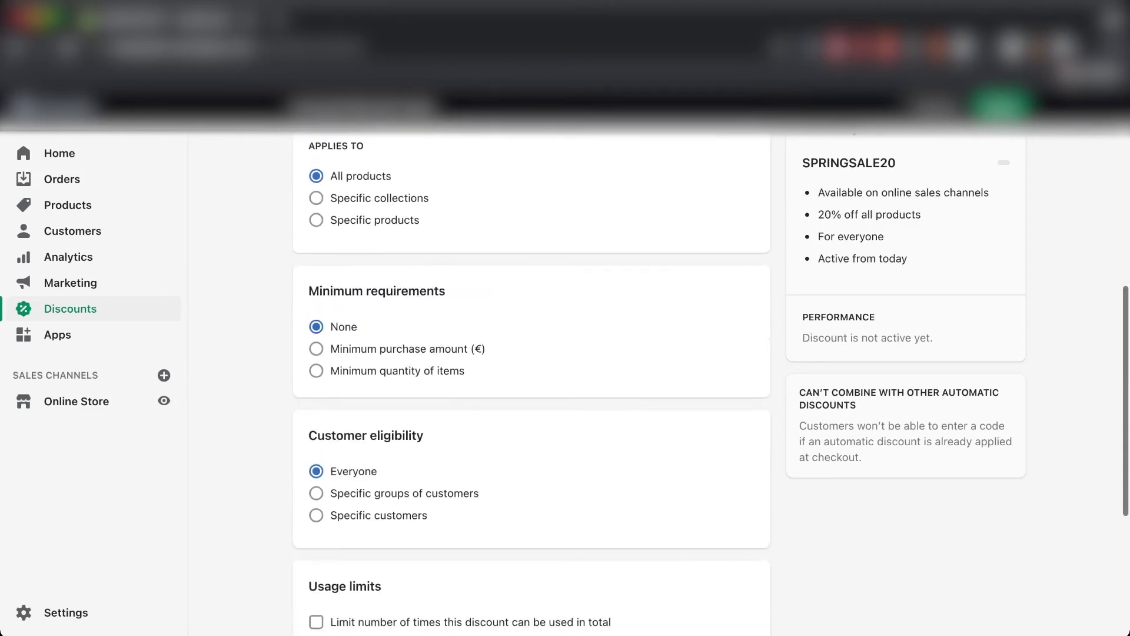
{"action": "scroll", "coordinate": [530, 383], "scroll_direction": "down", "scroll_amount": 5}
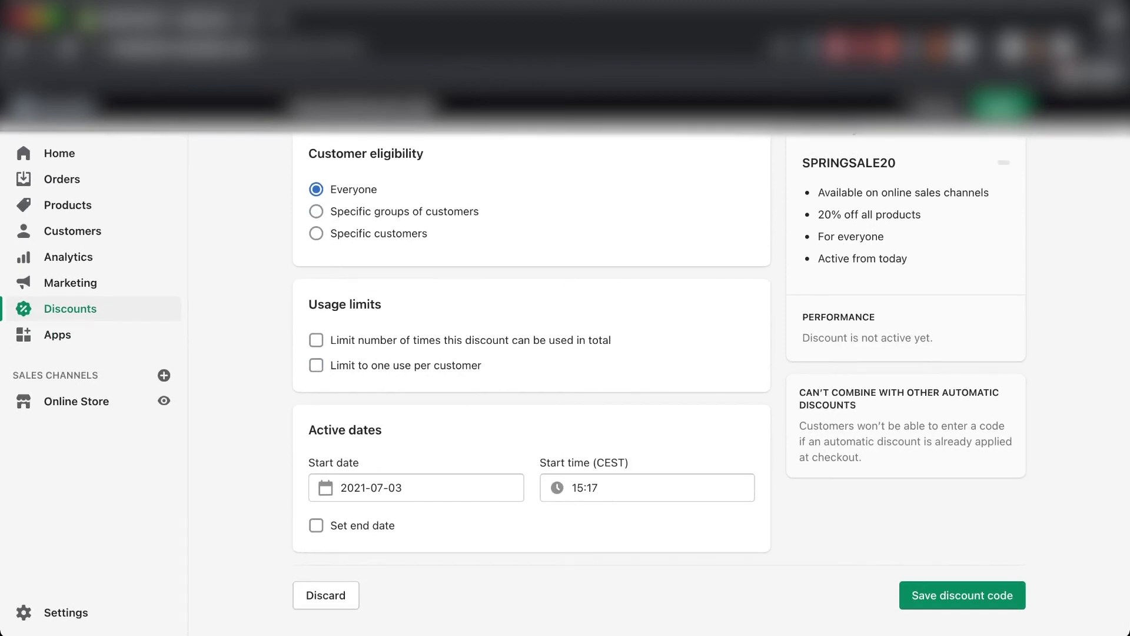
{"action": "left_click", "coordinate": [316, 365]}
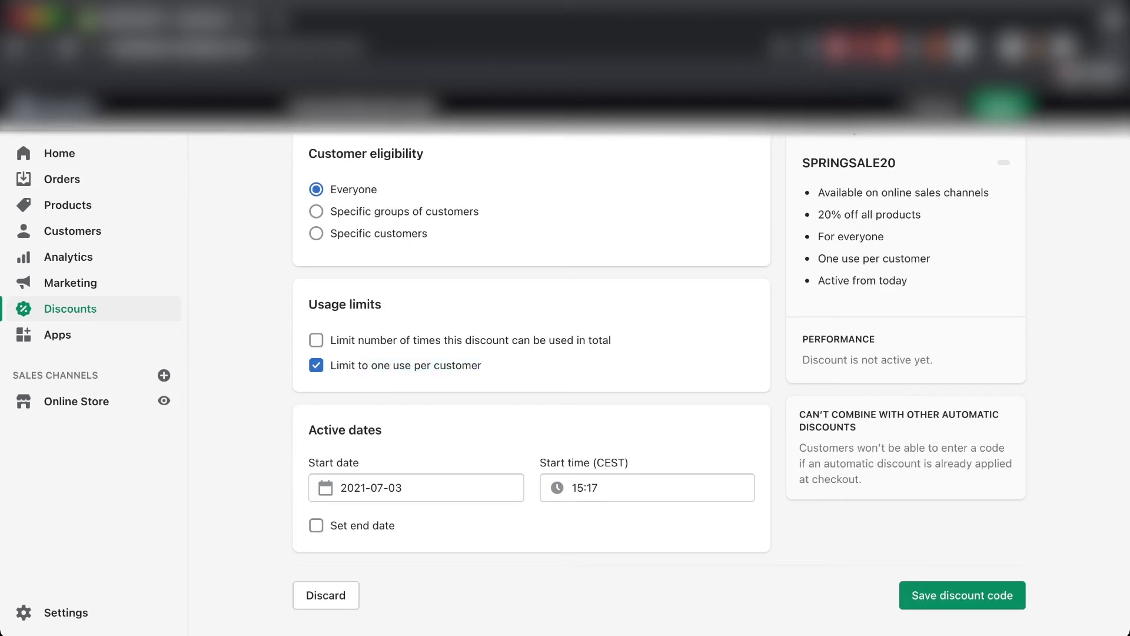
Step: View the start date calendar in the discount's active dates, and close it without picking another date
{"action": "left_click", "coordinate": [403, 488]}
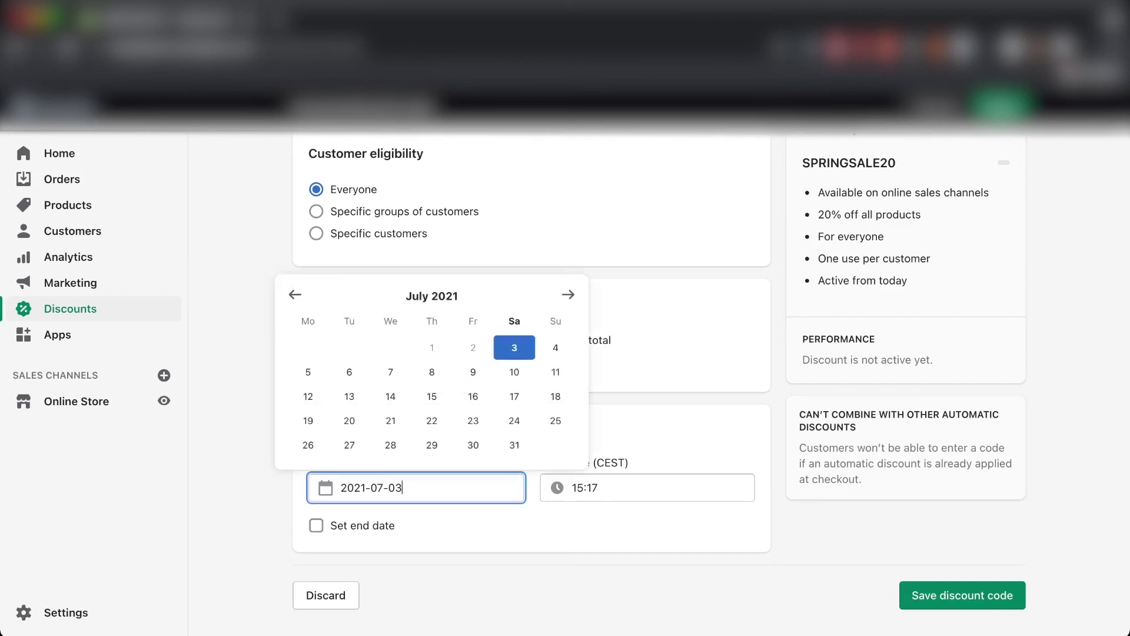
{"action": "key", "text": "Escape"}
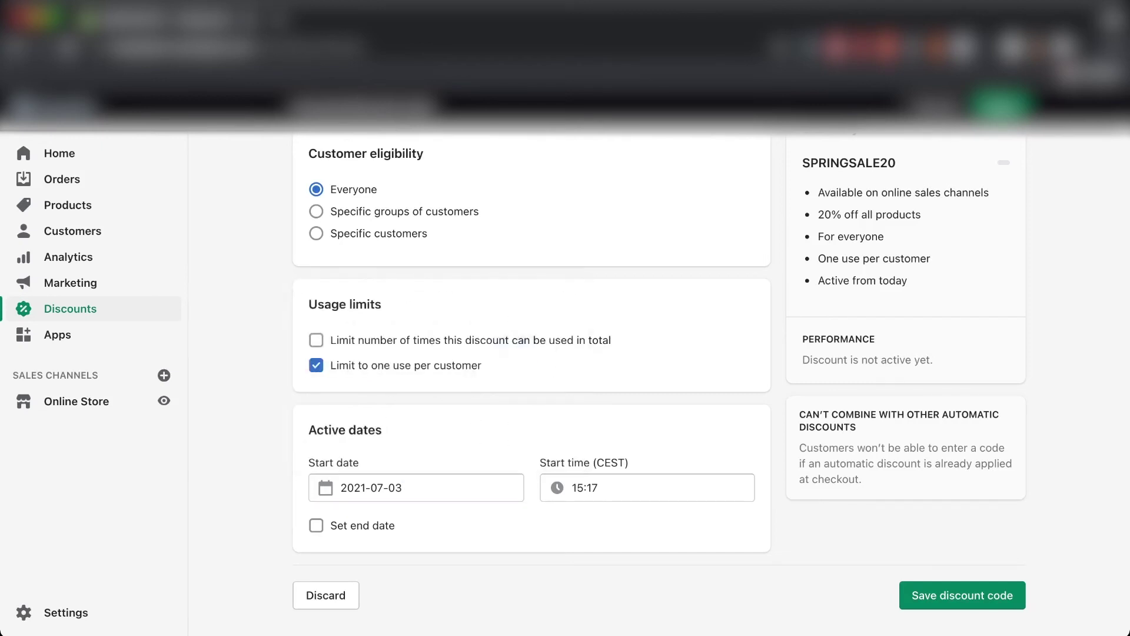
{"action": "left_click", "coordinate": [412, 488]}
{"action": "key", "text": "Escape"}
{"action": "left_click", "coordinate": [412, 488]}
{"action": "key", "text": "Escape"}
Step: Try adding an end date to the discount's active dates, and remove it again
{"action": "left_click", "coordinate": [316, 525]}
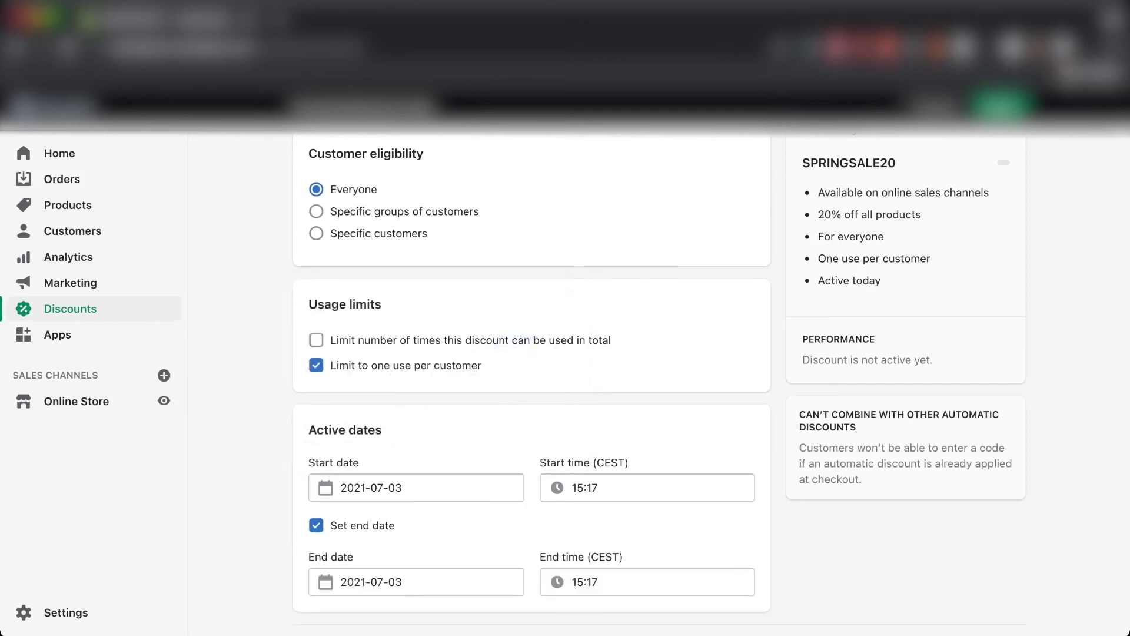
{"action": "scroll", "coordinate": [531, 383], "scroll_direction": "down", "scroll_amount": 2}
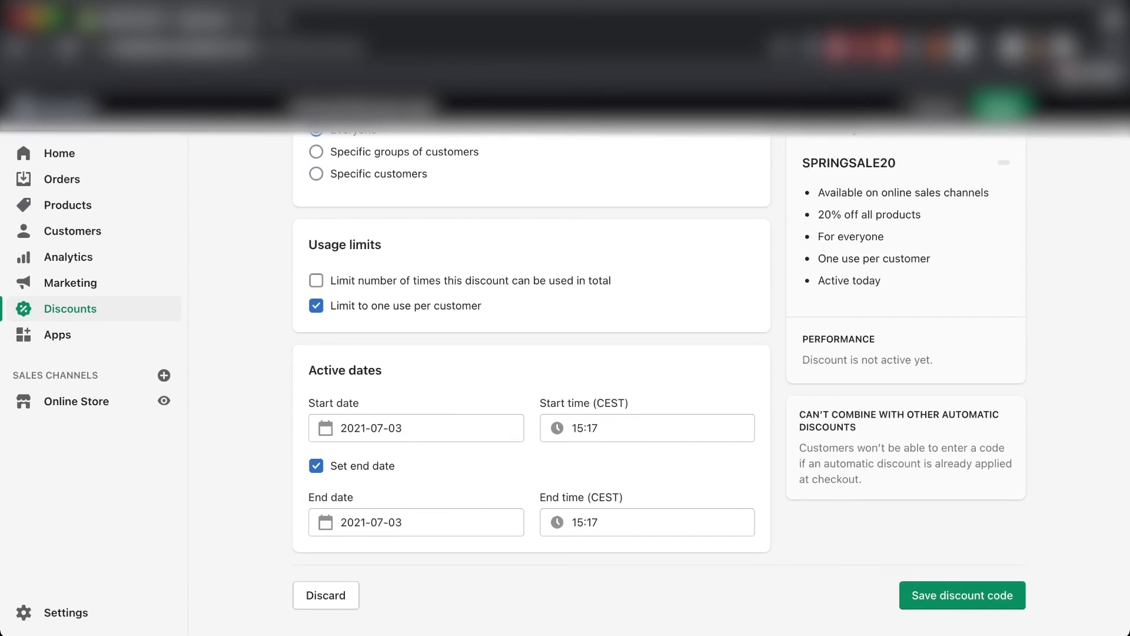
{"action": "key", "text": "space"}
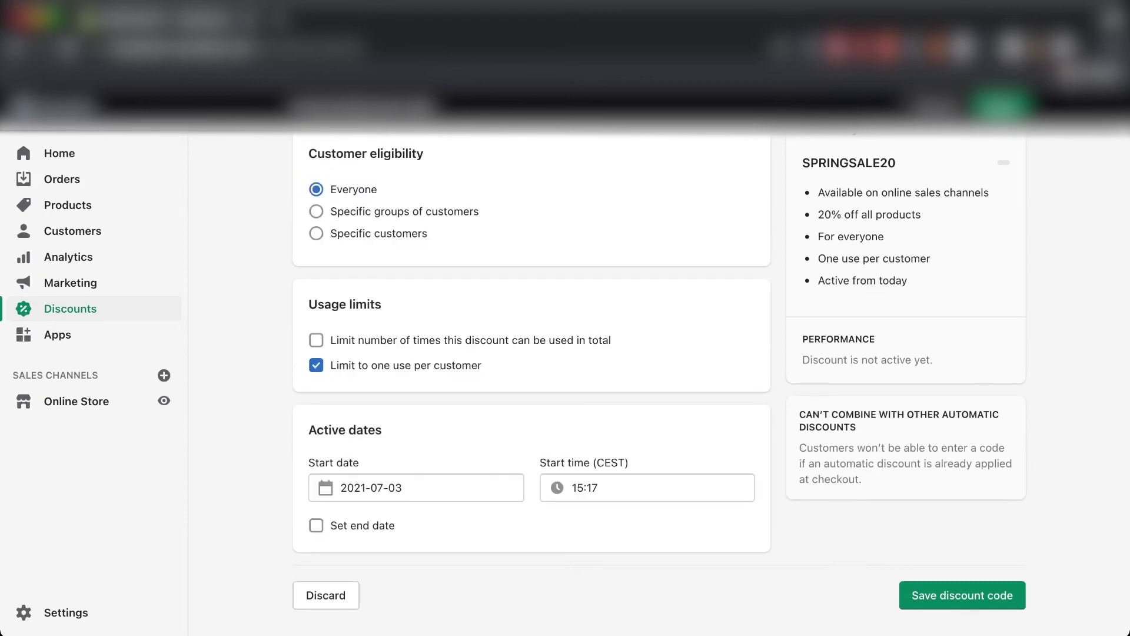
Step: Review all settings of the SPRINGSALE20 discount code and save it
{"action": "scroll", "coordinate": [532, 382], "scroll_direction": "up", "scroll_amount": 15}
{"action": "scroll", "coordinate": [532, 383], "scroll_direction": "down", "scroll_amount": 15}
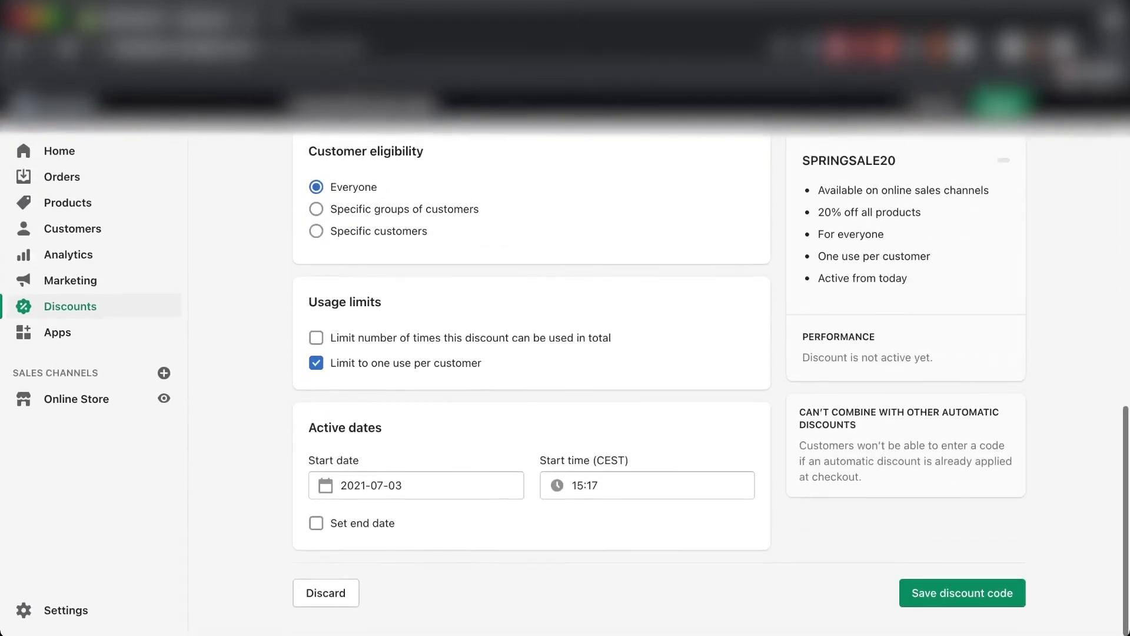
{"action": "scroll", "coordinate": [532, 382], "scroll_direction": "up", "scroll_amount": 15}
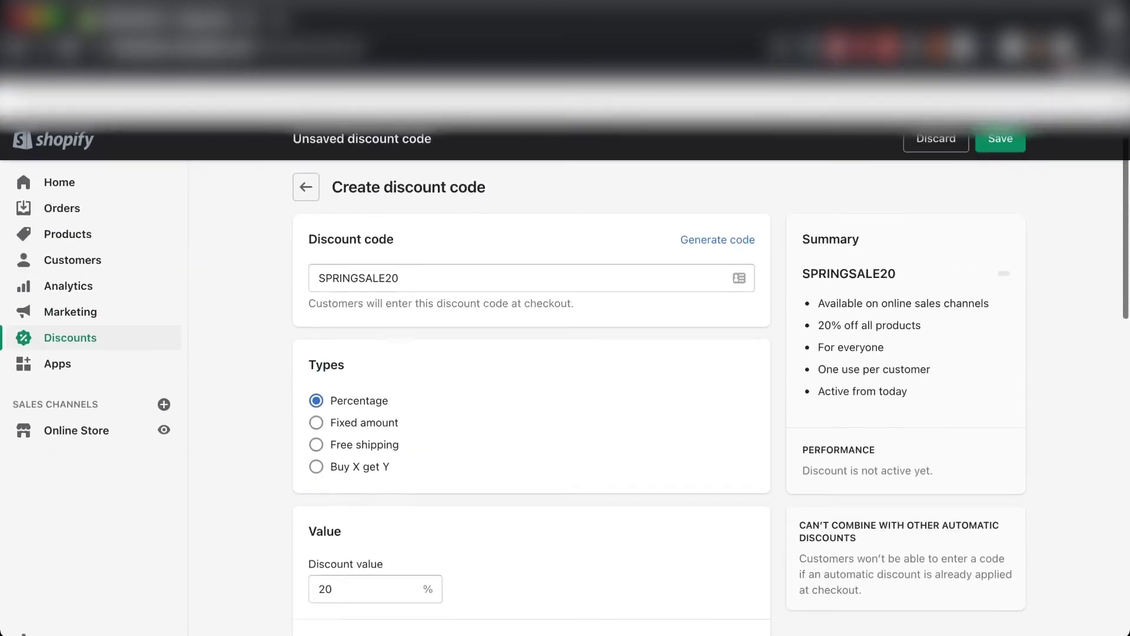
{"action": "scroll", "coordinate": [532, 382], "scroll_direction": "down", "scroll_amount": 15}
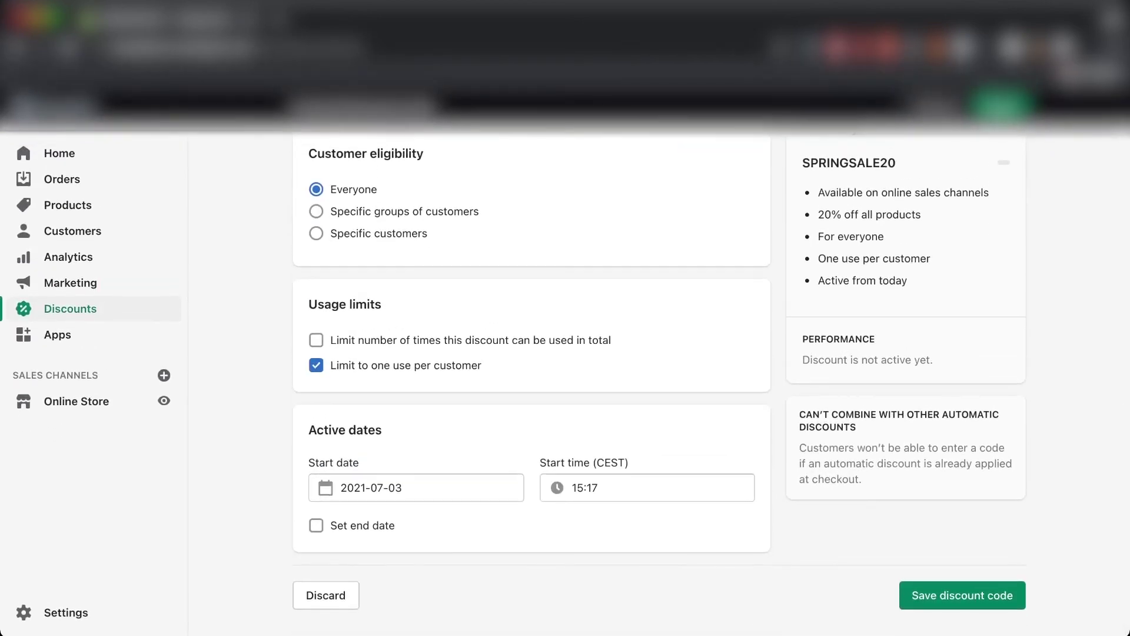
{"action": "scroll", "coordinate": [532, 382], "scroll_direction": "up", "scroll_amount": 5}
{"action": "scroll", "coordinate": [531, 383], "scroll_direction": "down", "scroll_amount": 6}
{"action": "left_click", "coordinate": [961, 595]}
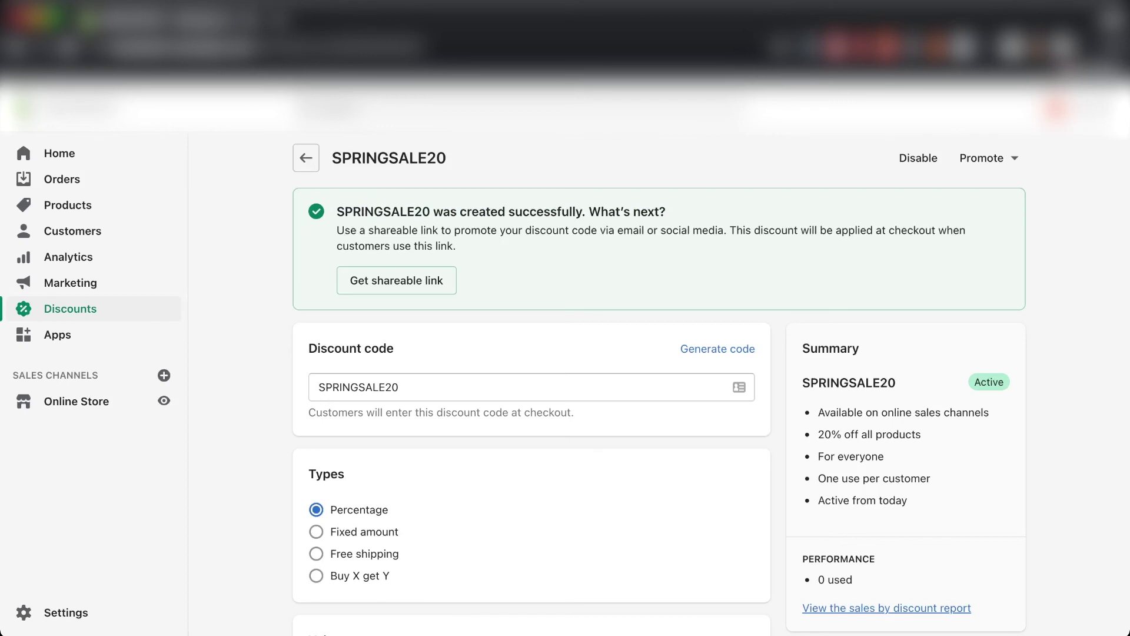
Step: Get the shareable link for the SPRINGSALE20 discount, copy it and close the dialog
{"action": "left_click", "coordinate": [396, 281]}
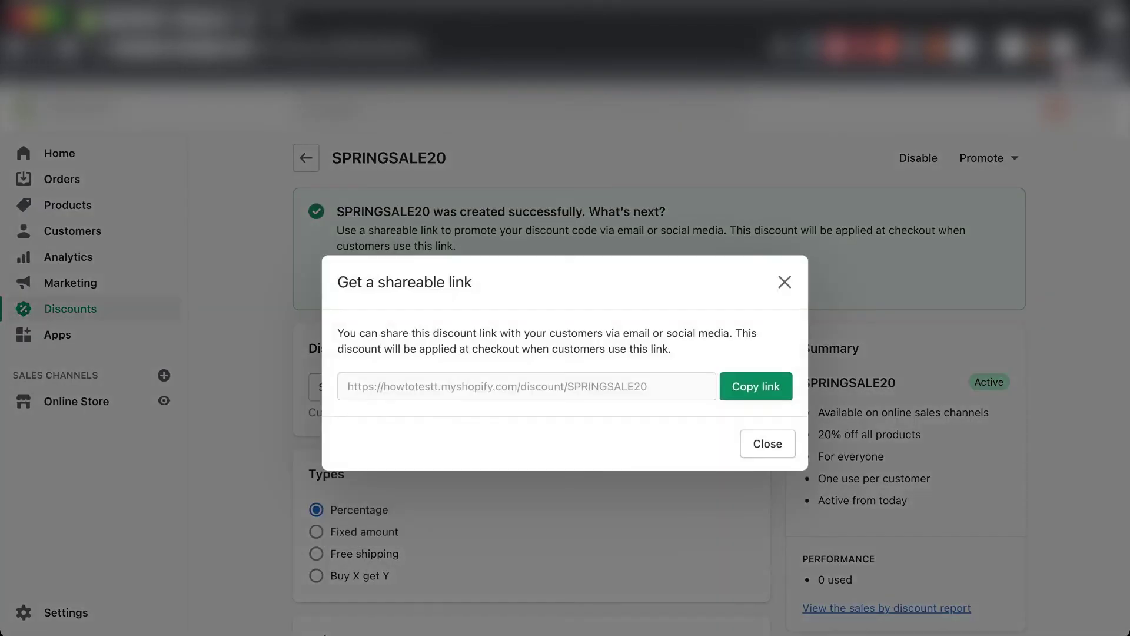
{"action": "left_click", "coordinate": [756, 386]}
{"action": "left_click", "coordinate": [784, 282]}
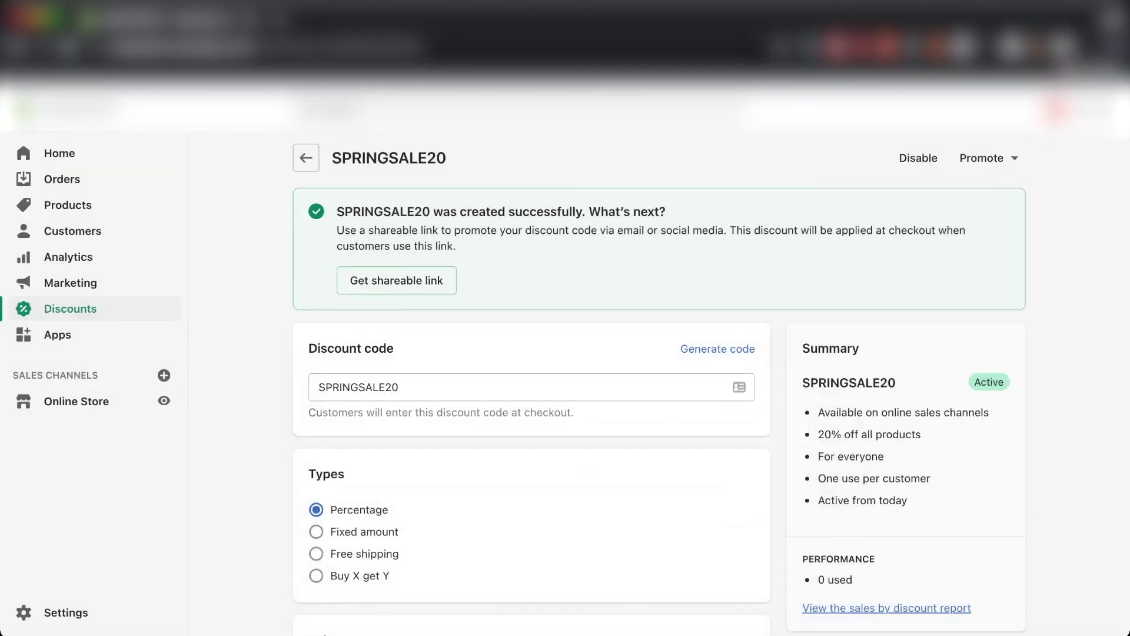
{"action": "scroll", "coordinate": [531, 382], "scroll_direction": "down", "scroll_amount": 15}
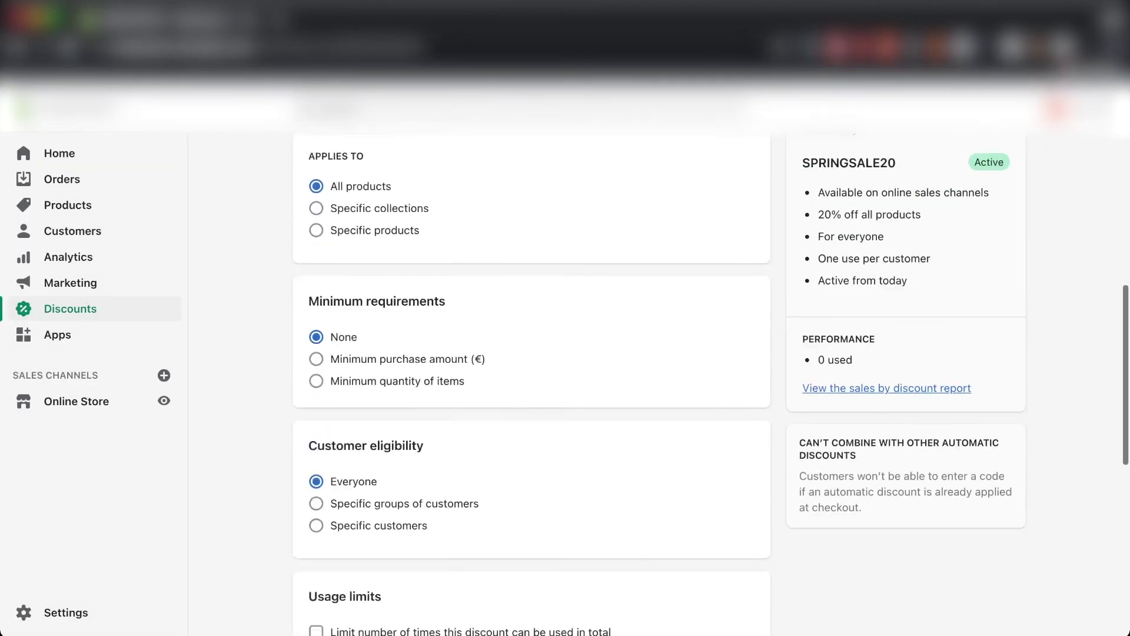
{"action": "scroll", "coordinate": [531, 383], "scroll_direction": "up", "scroll_amount": 3}
{"action": "scroll", "coordinate": [532, 382], "scroll_direction": "down", "scroll_amount": 10}
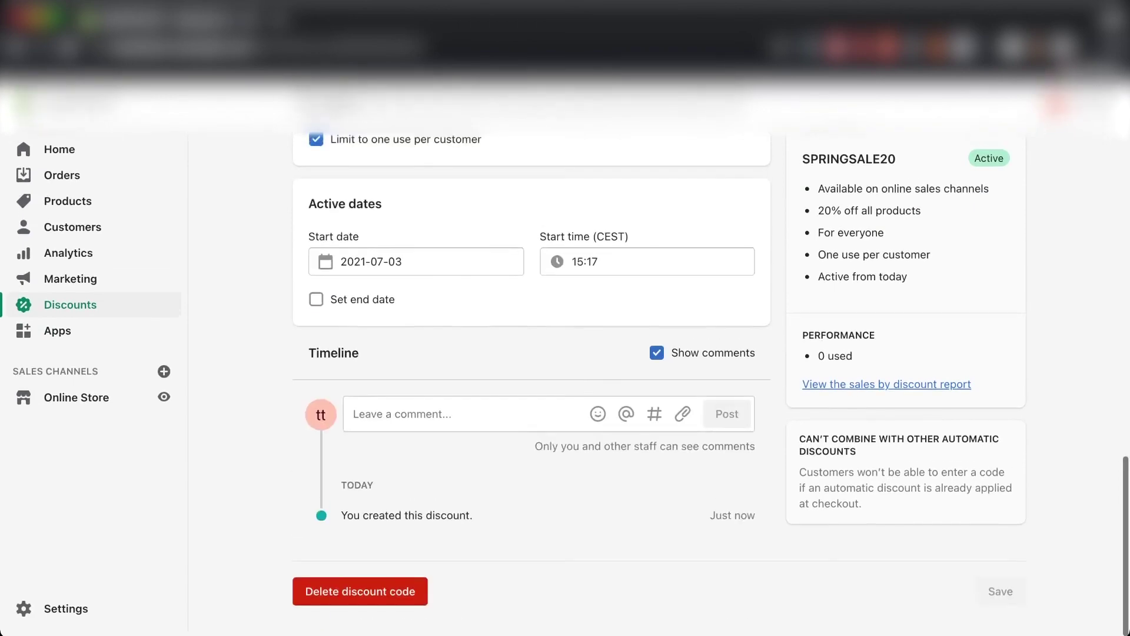
{"action": "scroll", "coordinate": [532, 382], "scroll_direction": "up", "scroll_amount": 20}
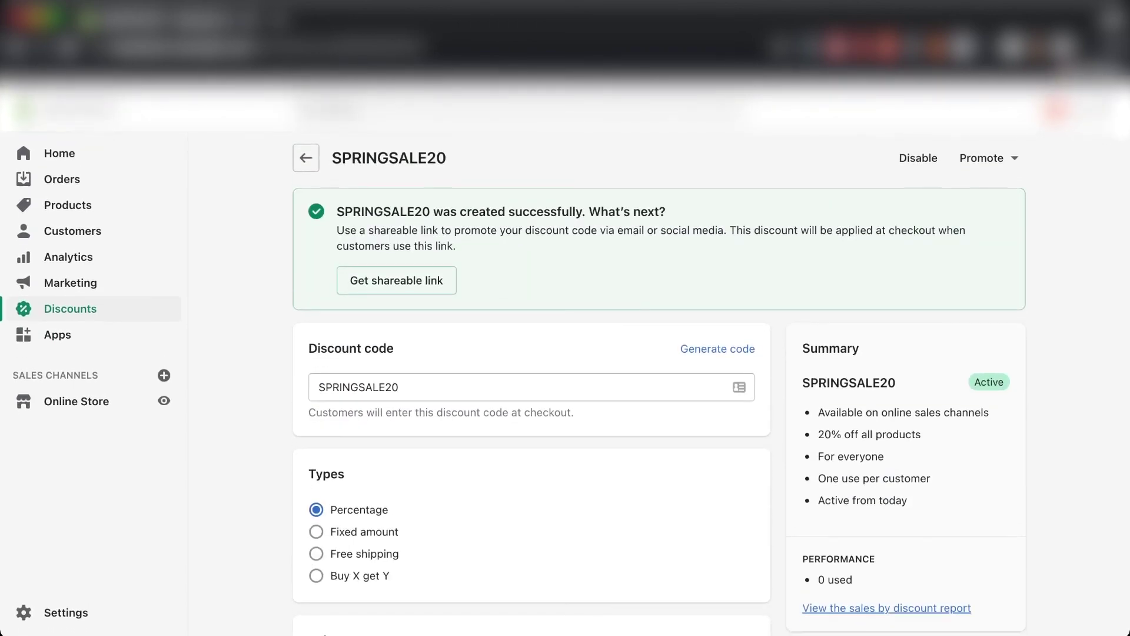